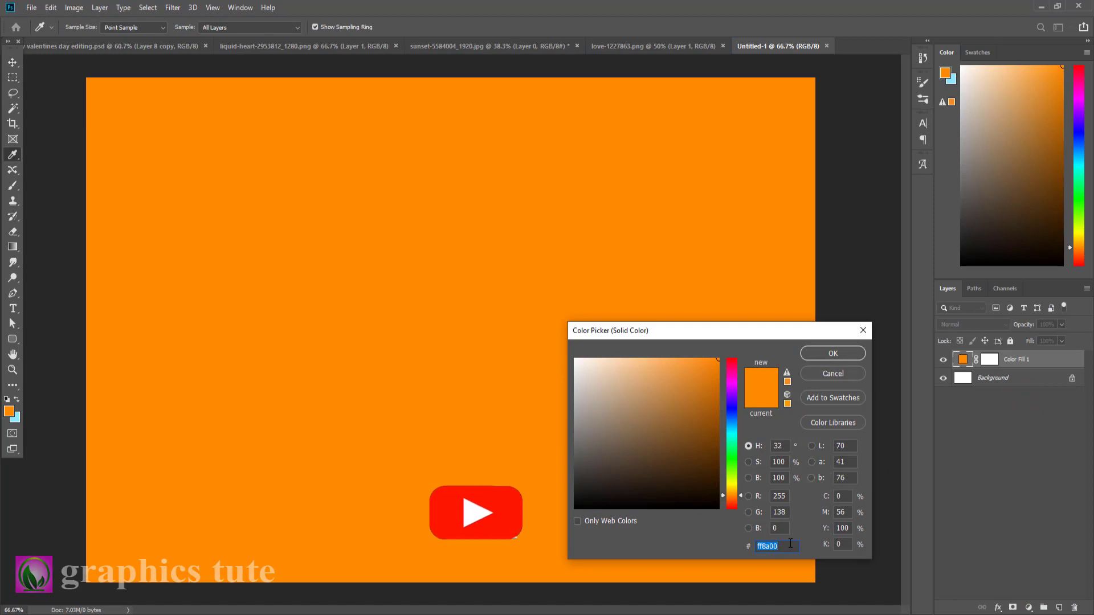
Set the solid colour fill layer to dark teal 023847
{"action": "type", "text": "023847"}
{"action": "left_click_drag", "start_coordinate": [785, 545], "coordinate": [720, 544]}
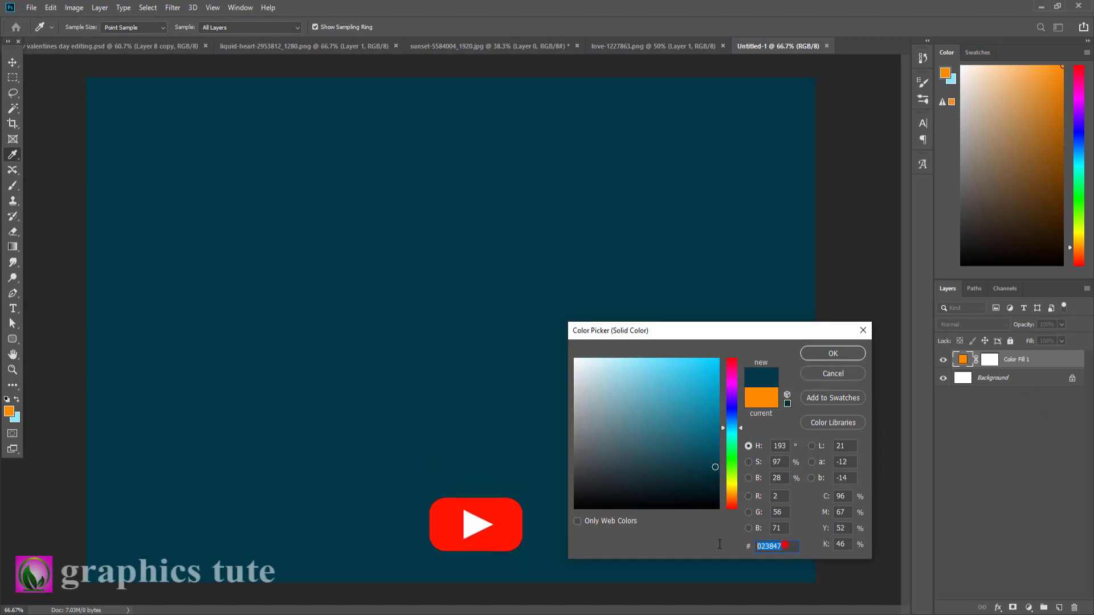
{"action": "left_click", "coordinate": [832, 353]}
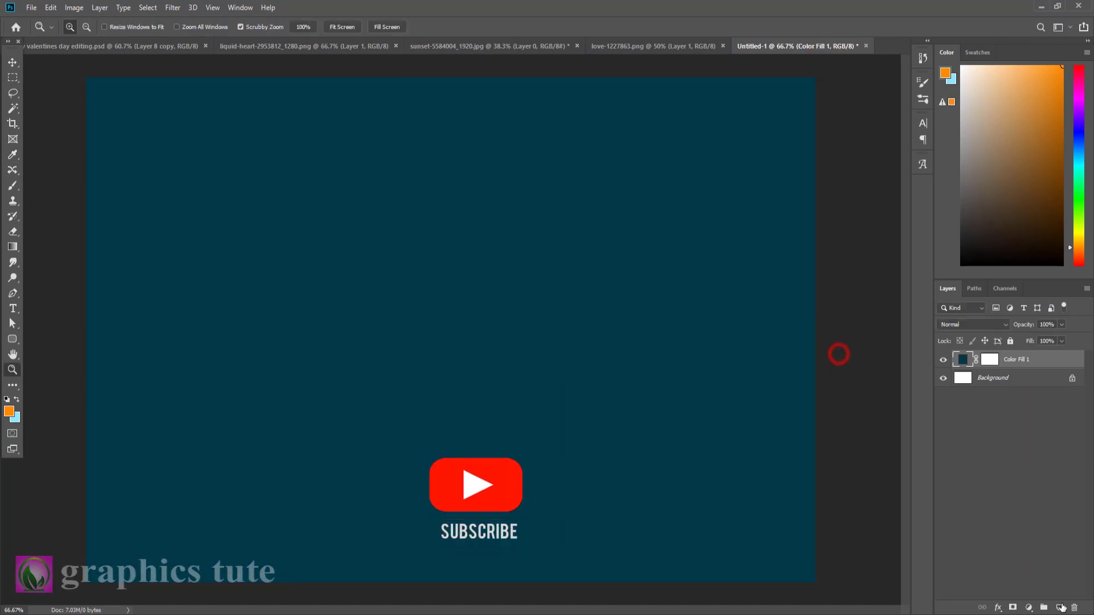
Add a new empty layer above the colour fill and set the foreground colour to light blue a0eaff
{"action": "left_click", "coordinate": [1059, 607]}
{"action": "left_click", "coordinate": [9, 411]}
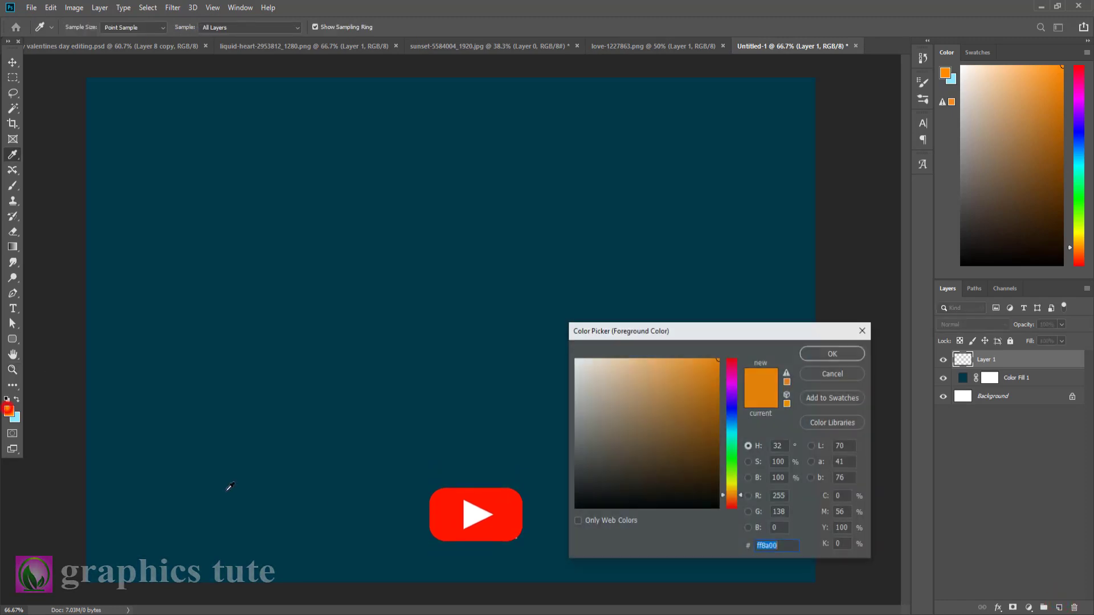
{"action": "left_click", "coordinate": [498, 400]}
{"action": "left_click_drag", "start_coordinate": [640, 373], "coordinate": [628, 358]}
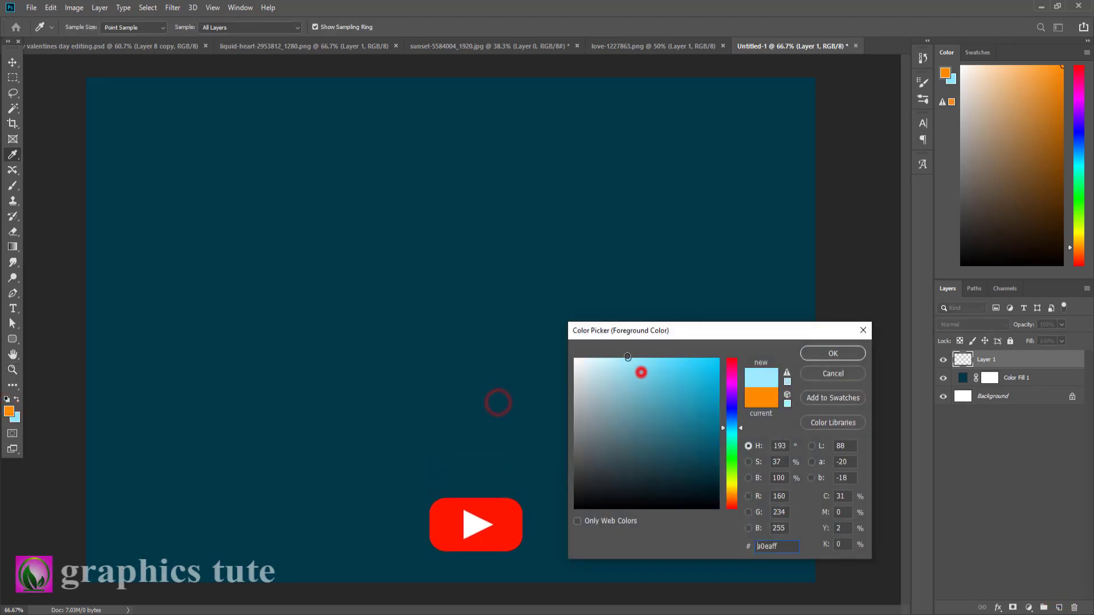
{"action": "left_click", "coordinate": [846, 359]}
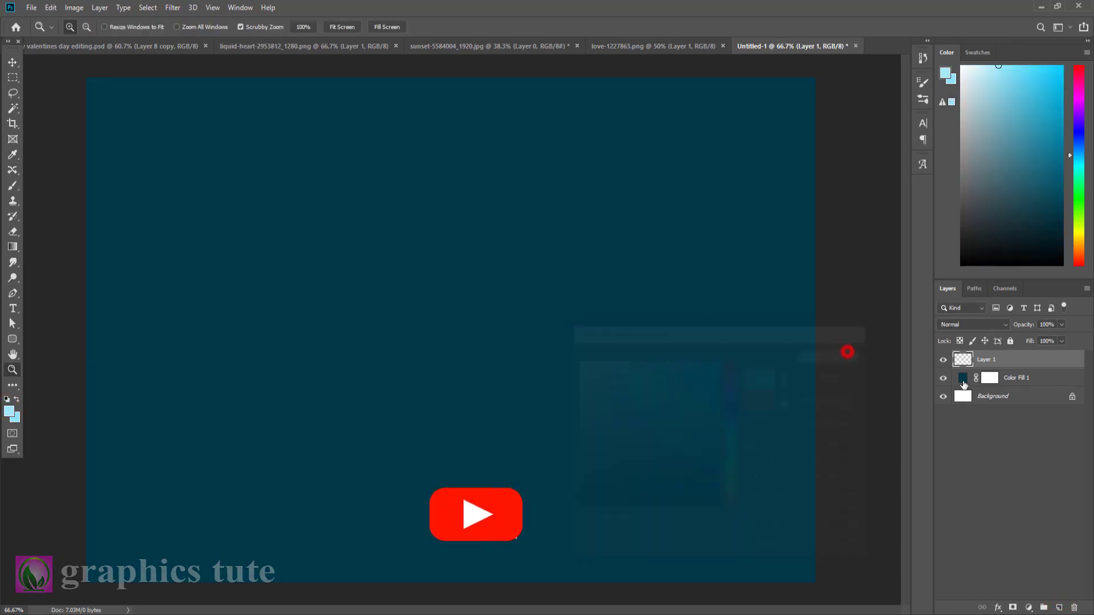
Paint a single soft glow at the canvas centre on the new layer with a 1400 px brush
{"action": "left_click", "coordinate": [12, 185]}
{"action": "key", "text": "bracketright"}
{"action": "key", "text": "bracketright"}
{"action": "key", "text": "bracketright"}
{"action": "key", "text": "bracketright"}
{"action": "key", "text": "bracketright"}
{"action": "key", "text": "bracketright"}
{"action": "key", "text": "bracketright"}
{"action": "key", "text": "bracketright"}
{"action": "key", "text": "bracketright"}
{"action": "key", "text": "bracketright"}
{"action": "key", "text": "bracketright"}
{"action": "key", "text": "bracketright"}
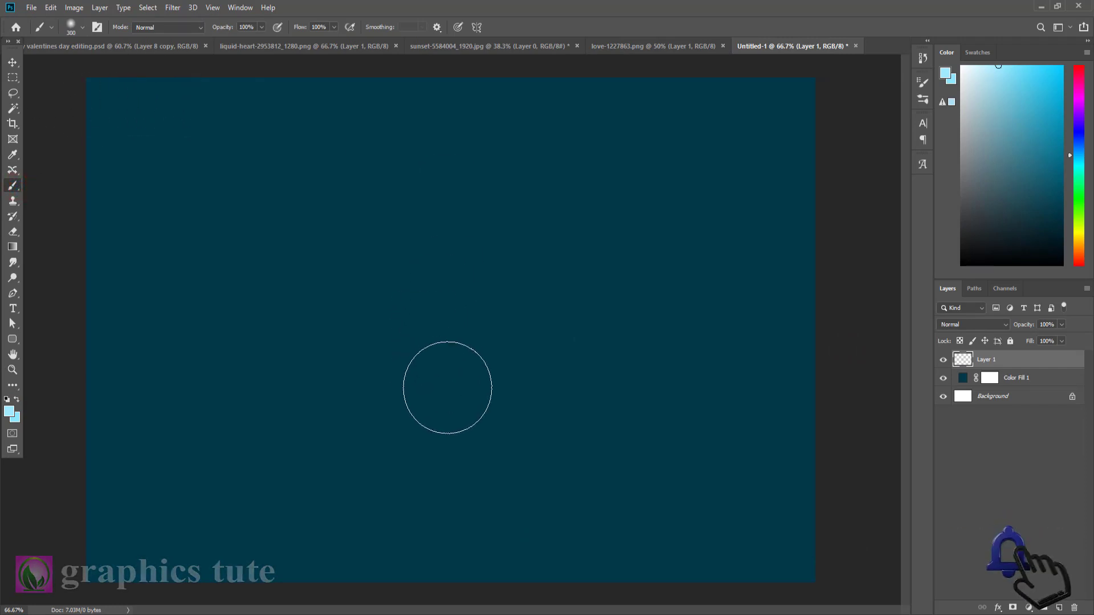
{"action": "key", "text": "bracketright"}
{"action": "key", "text": "bracketright"}
{"action": "key", "text": "bracketright"}
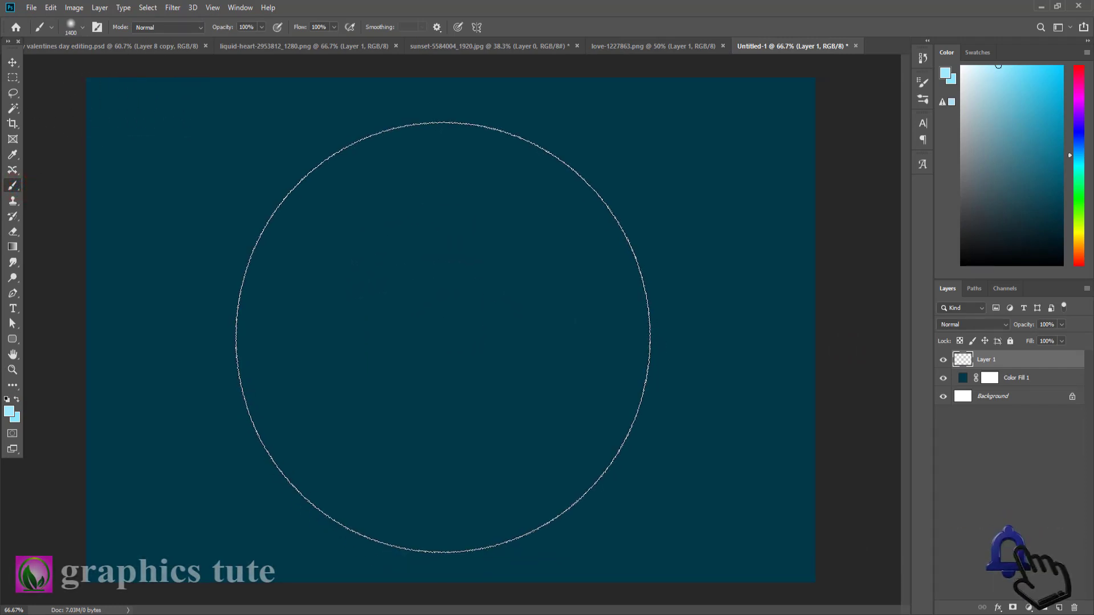
{"action": "left_click", "coordinate": [440, 337]}
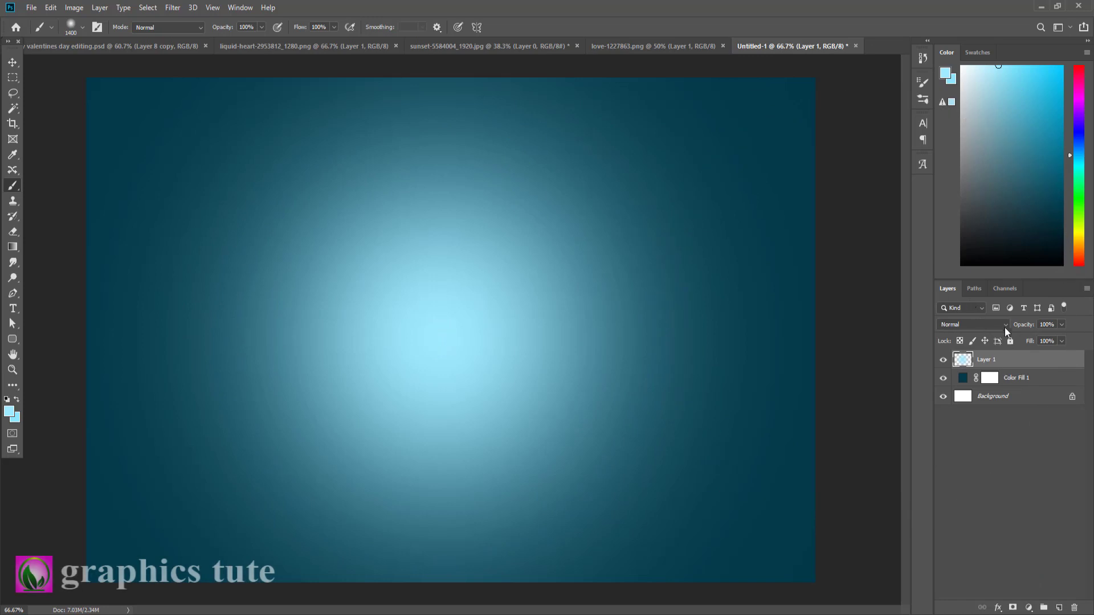
Reduce the glow layer's opacity to 63% and shift the glow slightly to the right
{"action": "left_click_drag", "start_coordinate": [1007, 326], "coordinate": [1, 77]}
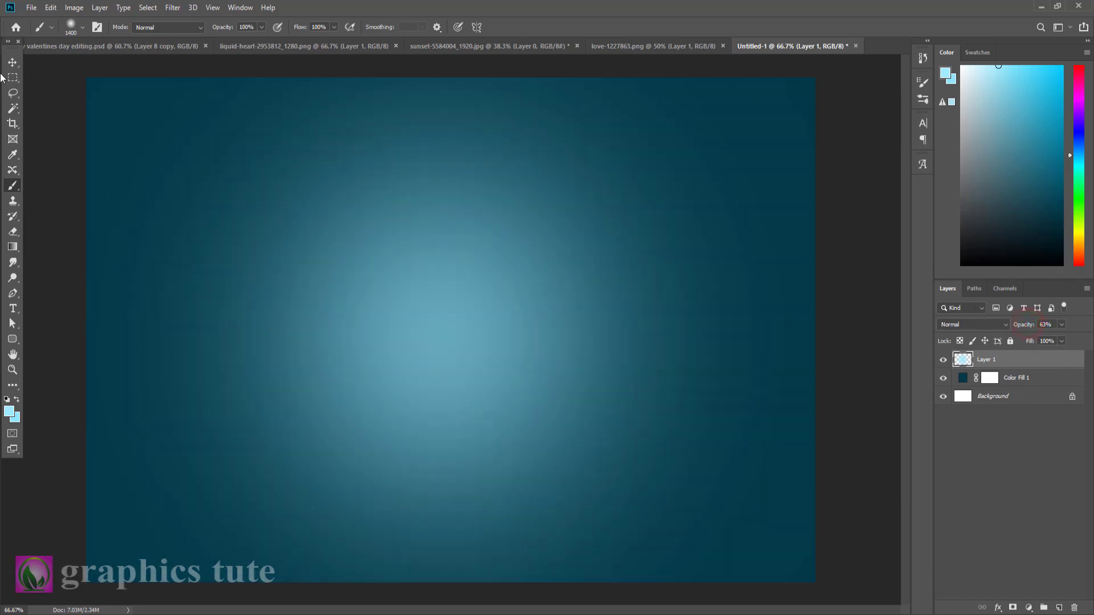
{"action": "left_click", "coordinate": [12, 61]}
{"action": "left_click_drag", "start_coordinate": [464, 330], "coordinate": [477, 330]}
Lasso the black dripping heart in liquid-heart-2953812_1280.png and move it into the centre of the Untitled-1 document
{"action": "left_click", "coordinate": [289, 46]}
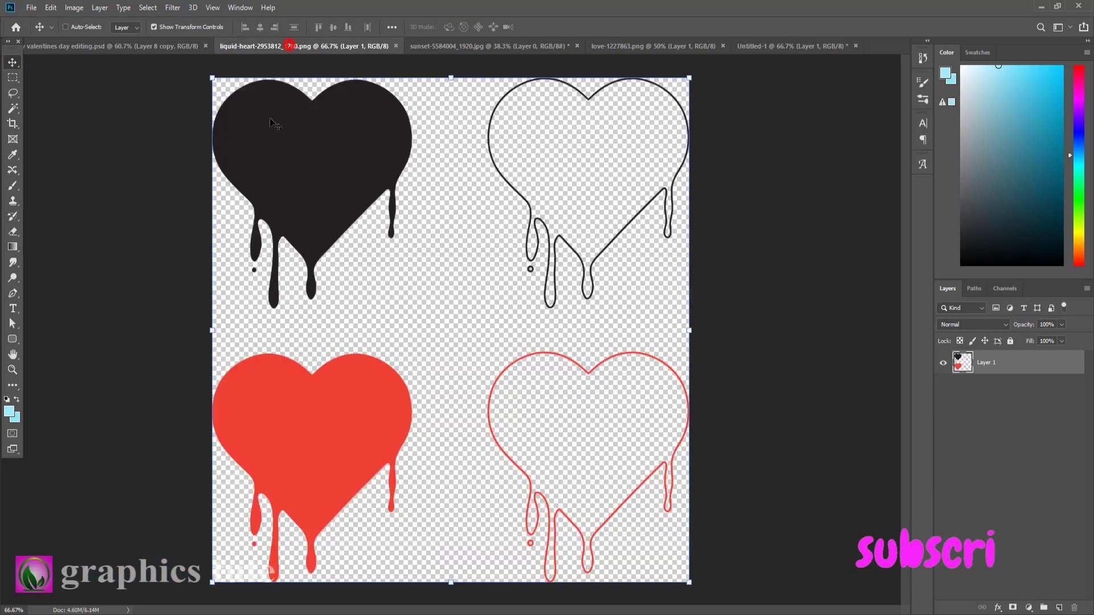
{"action": "left_click", "coordinate": [13, 92]}
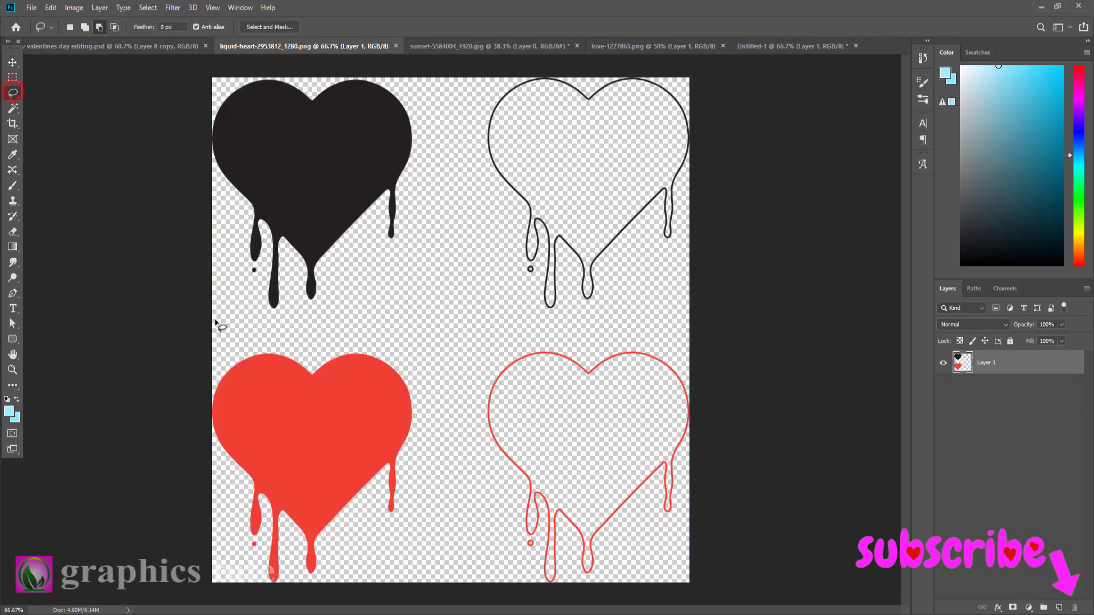
{"action": "mouse_move", "coordinate": [216, 322]}
{"action": "left_mouse_down"}
{"action": "mouse_move", "coordinate": [278, 328]}
{"action": "mouse_move", "coordinate": [404, 295]}
{"action": "mouse_move", "coordinate": [428, 198]}
{"action": "mouse_move", "coordinate": [428, 118]}
{"action": "mouse_move", "coordinate": [309, 68]}
{"action": "left_mouse_up"}
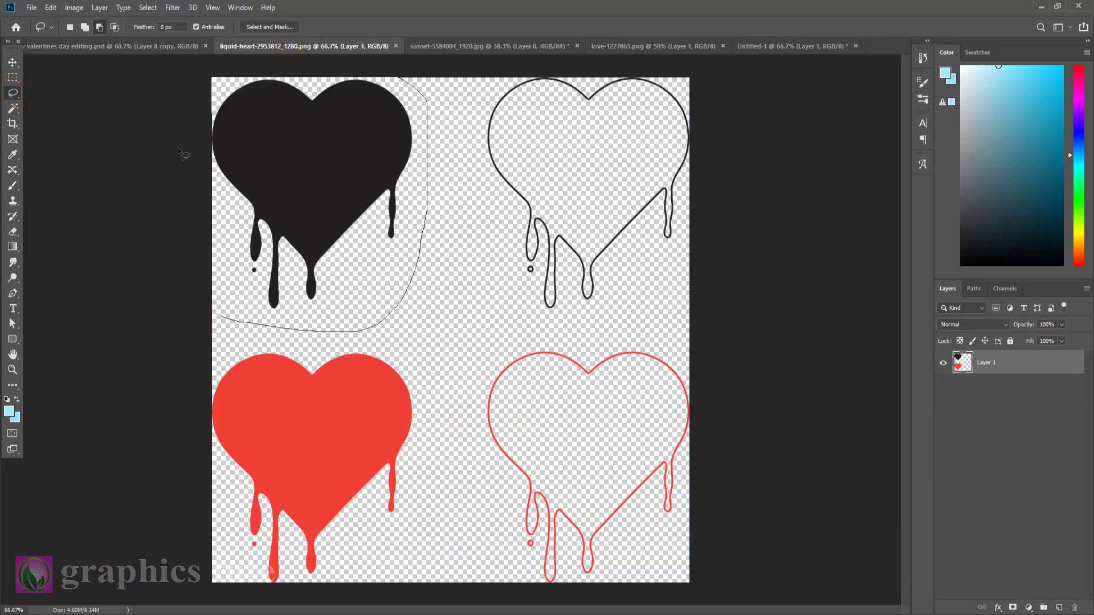
{"action": "left_click_drag", "start_coordinate": [221, 318], "coordinate": [217, 322]}
{"action": "left_click", "coordinate": [12, 61]}
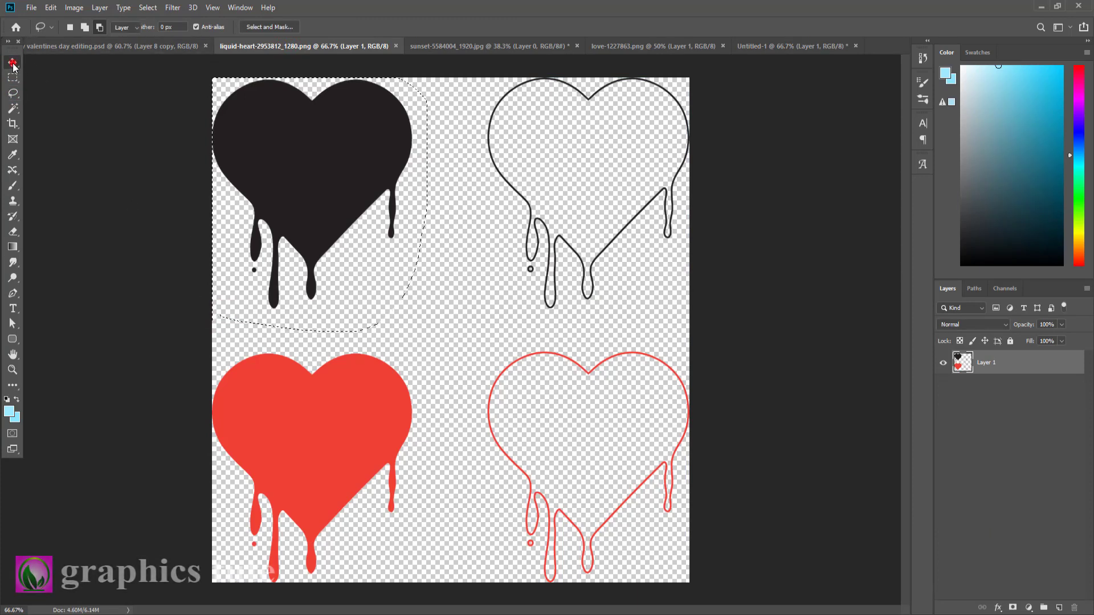
{"action": "mouse_move", "coordinate": [293, 147]}
{"action": "left_mouse_down"}
{"action": "mouse_move", "coordinate": [238, 110]}
{"action": "mouse_move", "coordinate": [767, 42]}
{"action": "mouse_move", "coordinate": [593, 382]}
{"action": "mouse_move", "coordinate": [431, 313]}
{"action": "mouse_move", "coordinate": [443, 318]}
{"action": "left_mouse_up"}
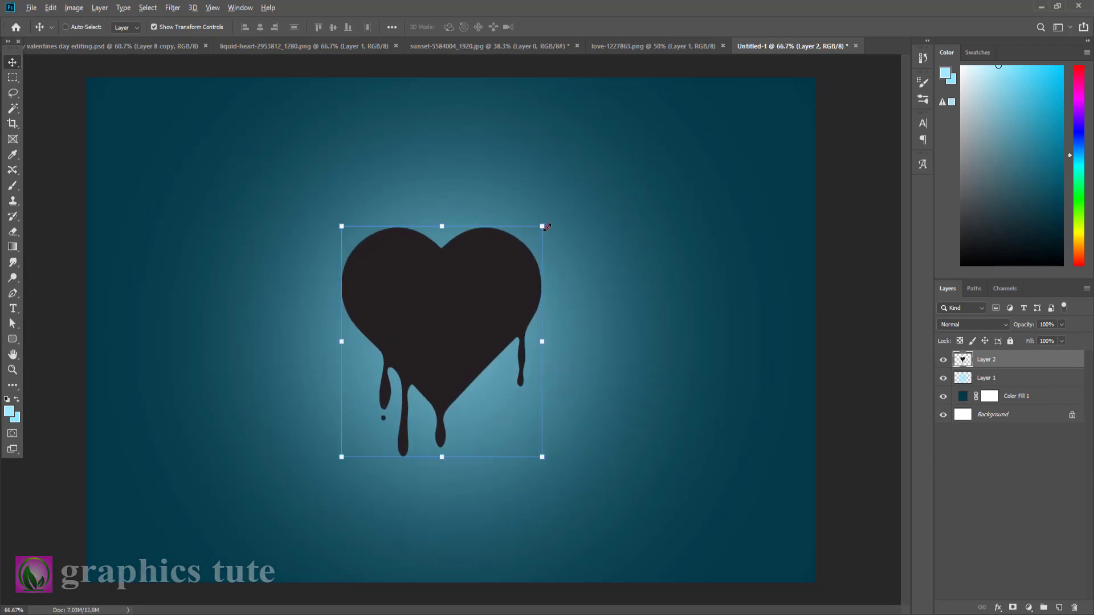
Scale the black heart up proportionally to about 141% and centre it over the glow
{"action": "left_click_drag", "start_coordinate": [546, 227], "coordinate": [586, 180]}
{"action": "left_click_drag", "start_coordinate": [485, 288], "coordinate": [483, 273]}
{"action": "left_click", "coordinate": [546, 26]}
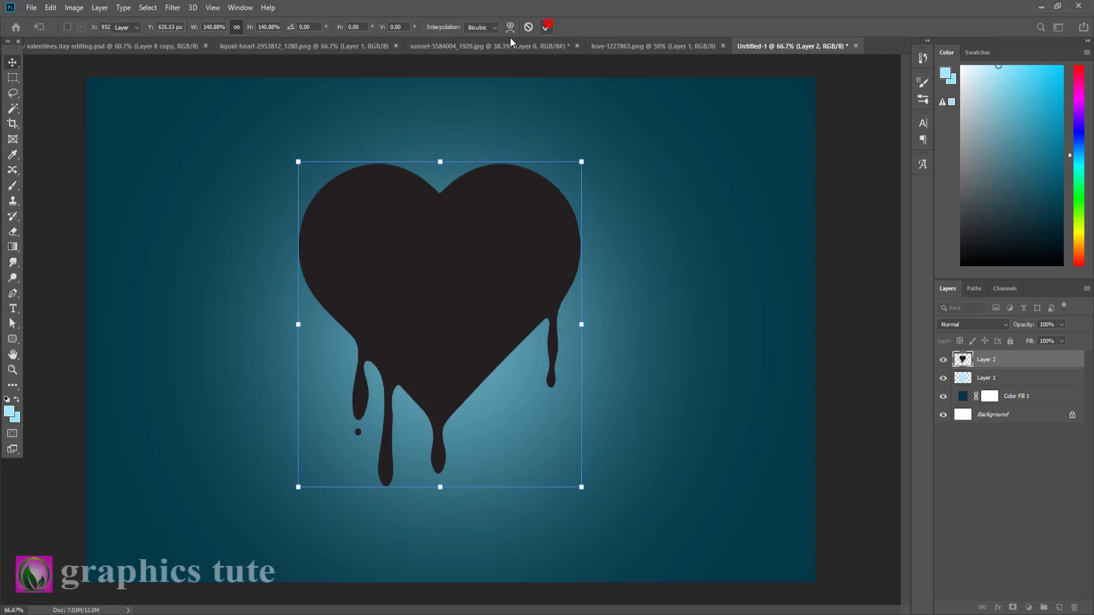
Bring the couple photo from sunset-5584004_1920.jpg into Untitled-1, scale it to about 61% and position it over the heart
{"action": "left_click", "coordinate": [493, 53]}
{"action": "left_click_drag", "start_coordinate": [439, 234], "coordinate": [518, 342]}
{"action": "left_click_drag", "start_coordinate": [623, 344], "coordinate": [549, 167]}
{"action": "left_click_drag", "start_coordinate": [635, 498], "coordinate": [540, 350]}
{"action": "left_click_drag", "start_coordinate": [466, 277], "coordinate": [522, 447]}
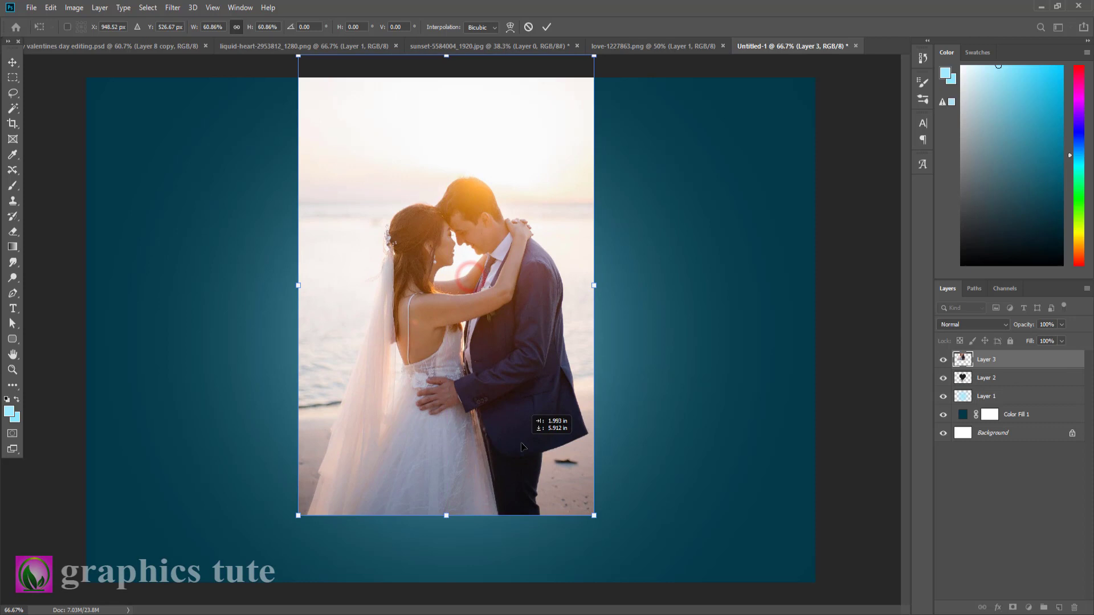
{"action": "left_click", "coordinate": [546, 26]}
Clip the couple photo to the heart layer and shift it slightly left so the couple fits inside the heart
{"action": "right_click", "coordinate": [1048, 357]}
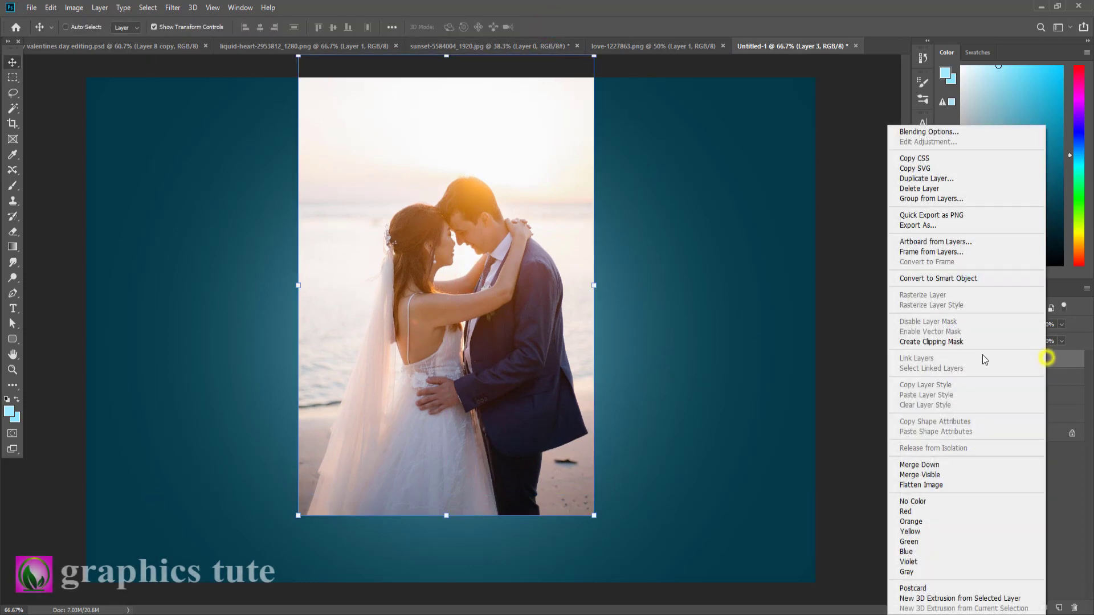
{"action": "left_click", "coordinate": [957, 342]}
{"action": "left_click_drag", "start_coordinate": [493, 351], "coordinate": [470, 343]}
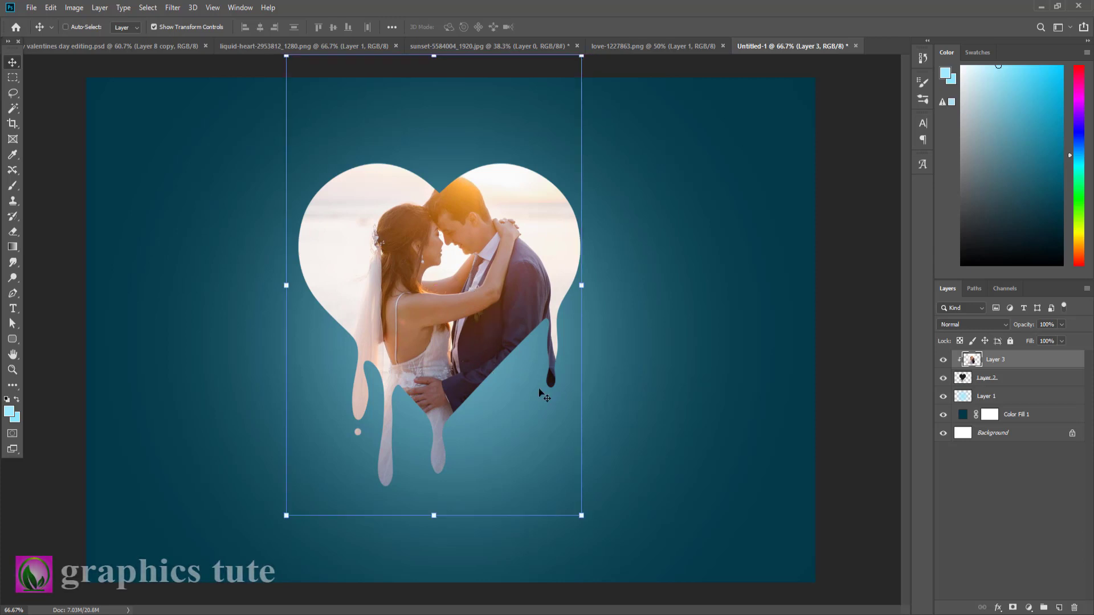
{"action": "left_click_drag", "start_coordinate": [550, 394], "coordinate": [546, 395]}
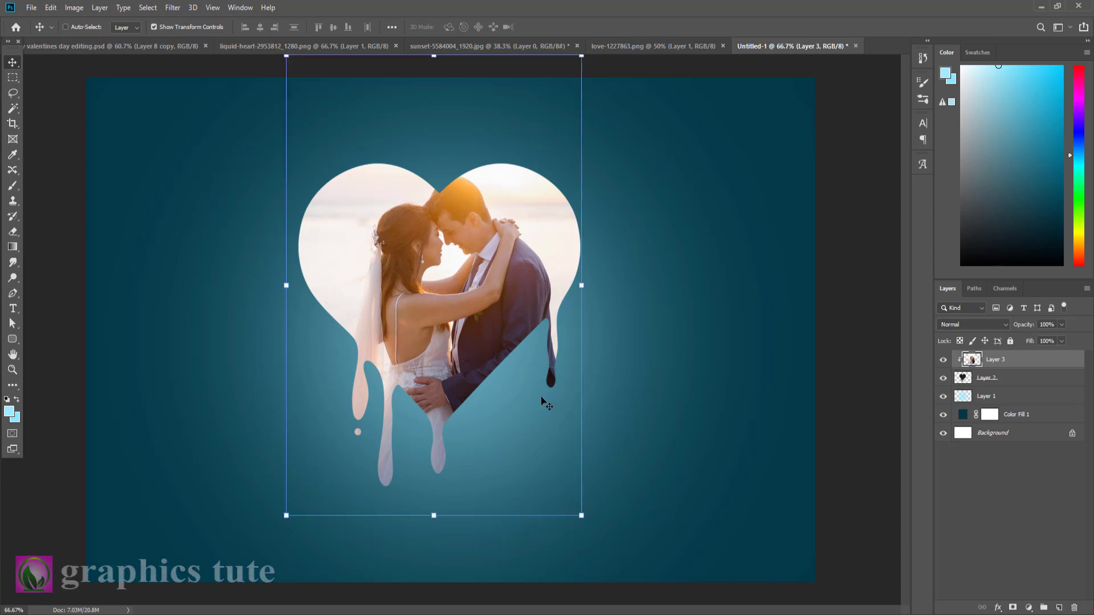
Scale the clipped photo to 102.60% and nudge it left and down to X 910.50 px, Y 538.50 px
{"action": "left_click_drag", "start_coordinate": [582, 516], "coordinate": [536, 500]}
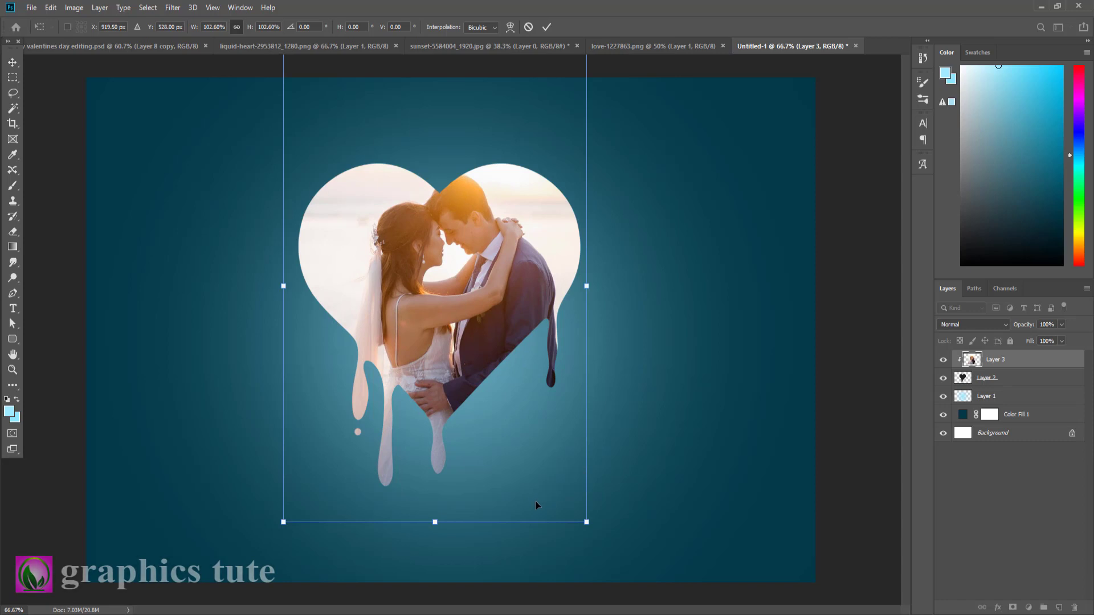
{"action": "key", "text": "Left"}
{"action": "key", "text": "Left"}
{"action": "key", "text": "Left"}
{"action": "key", "text": "Left"}
{"action": "key", "text": "Left"}
{"action": "key", "text": "Left"}
{"action": "key", "text": "Left"}
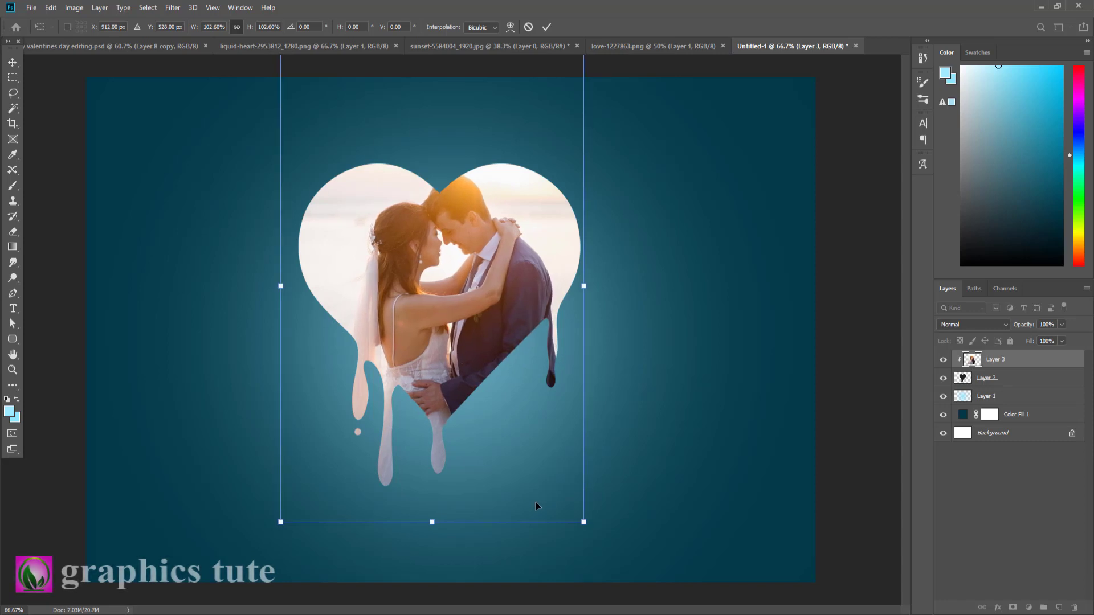
{"action": "key", "text": "Down"}
{"action": "key", "text": "Down"}
{"action": "key", "text": "Down"}
{"action": "key", "text": "Down"}
{"action": "key", "text": "Down"}
{"action": "key", "text": "Down"}
{"action": "key", "text": "Down"}
{"action": "key", "text": "Down"}
{"action": "key", "text": "Down"}
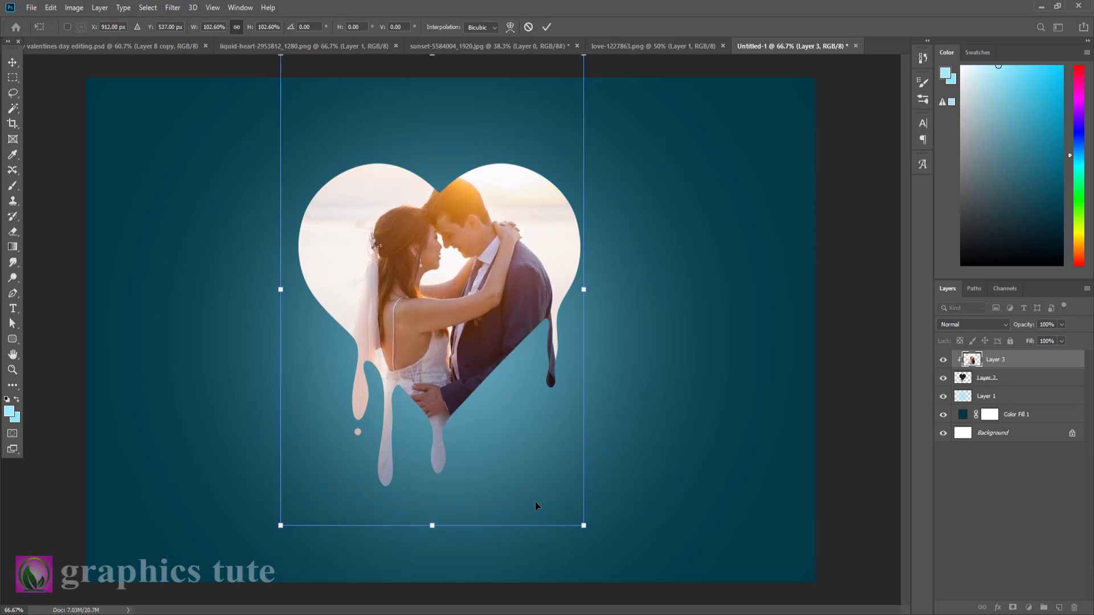
{"action": "key", "text": "Down"}
{"action": "key", "text": "Left"}
{"action": "key", "text": "Left"}
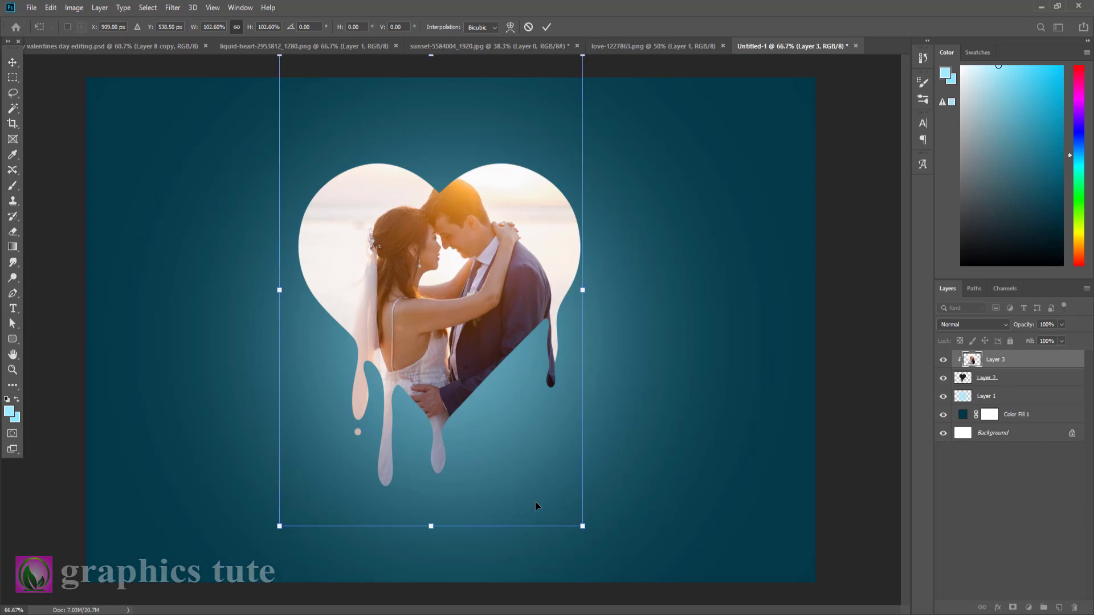
{"action": "key", "text": "Right"}
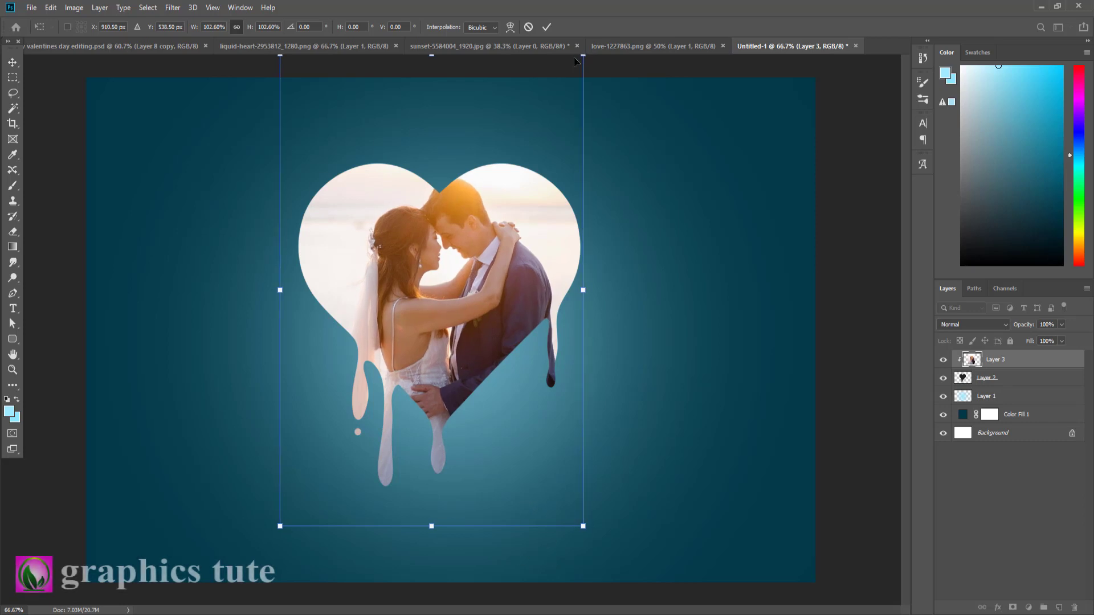
{"action": "left_click", "coordinate": [547, 28]}
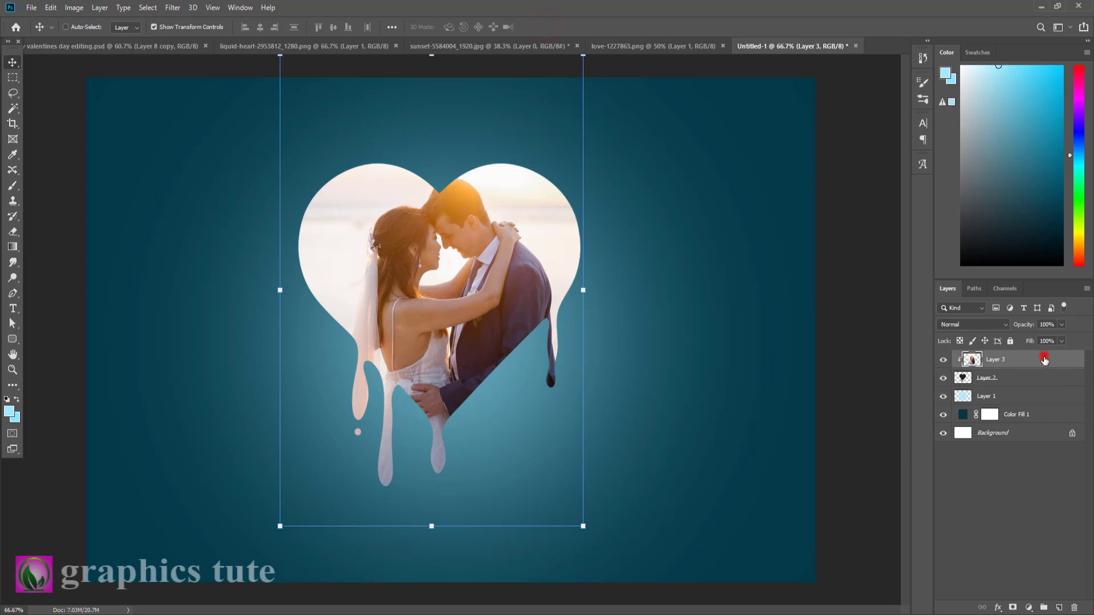
Add a new layer clipped to the couple photo and reset the colours to the default black and white
{"action": "left_click", "coordinate": [1060, 609]}
{"action": "right_click", "coordinate": [1045, 359]}
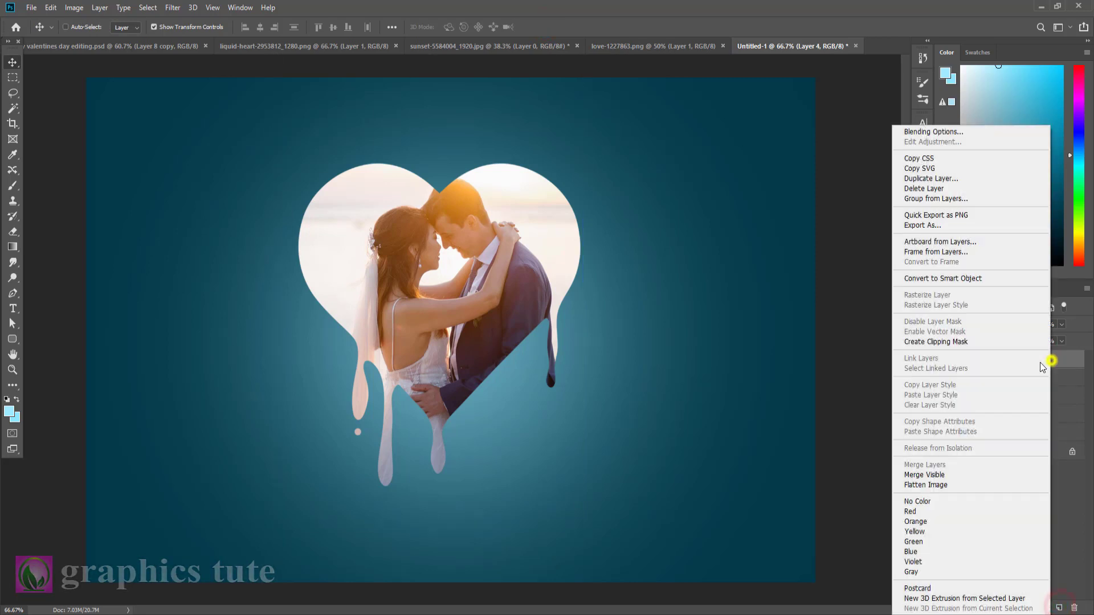
{"action": "left_click", "coordinate": [944, 341]}
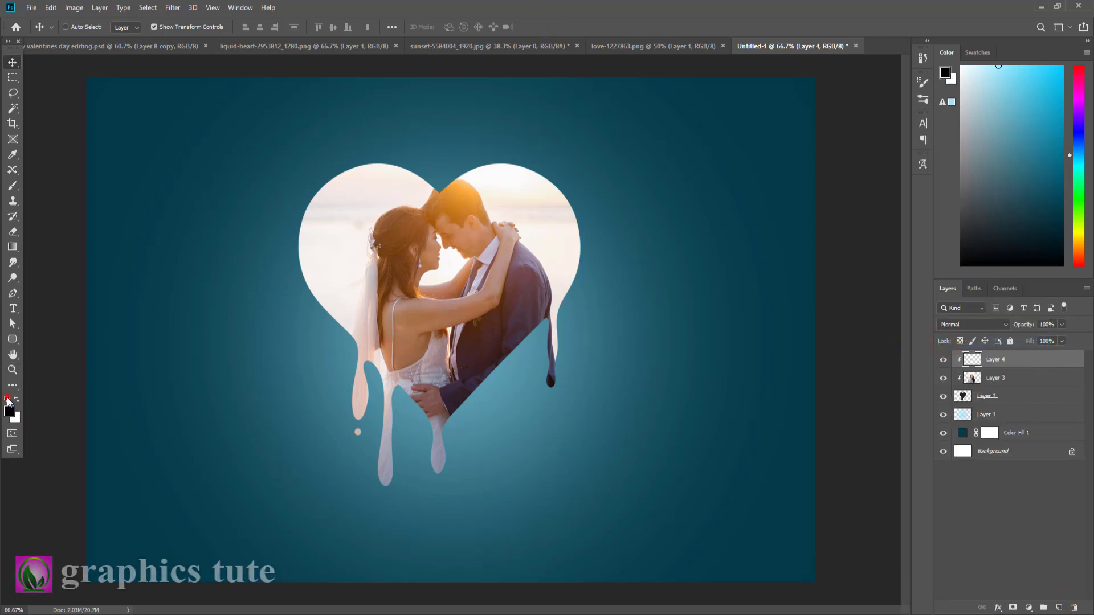
{"action": "left_click", "coordinate": [8, 400]}
Shade the edges of the heart's leftmost drip in black with a soft 20 px brush at 34% opacity
{"action": "left_click", "coordinate": [13, 370]}
{"action": "left_click", "coordinate": [463, 443]}
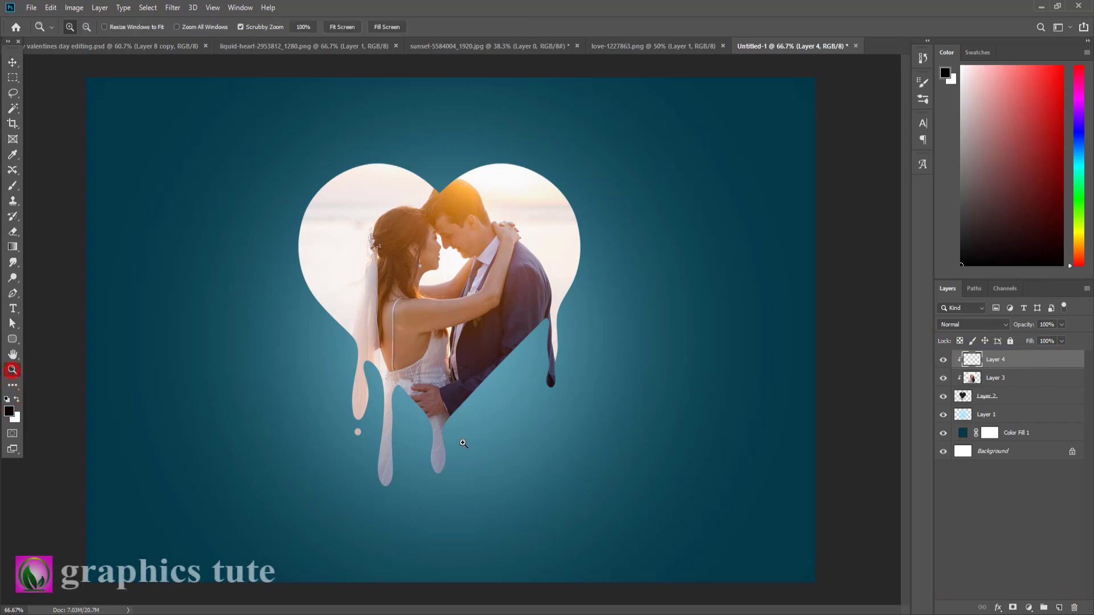
{"action": "left_click", "coordinate": [11, 186]}
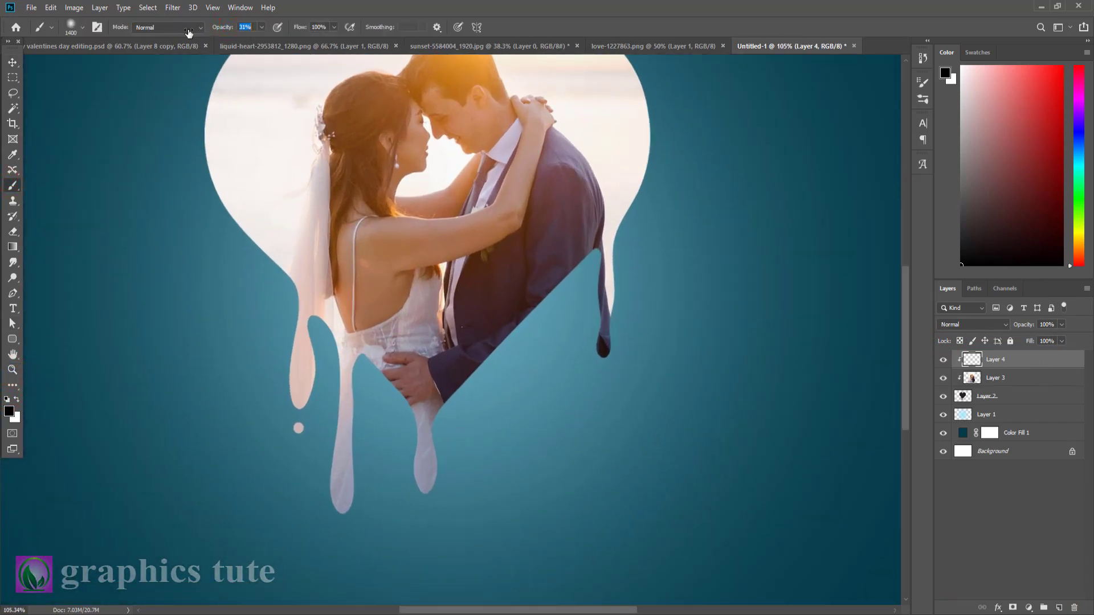
{"action": "left_click_drag", "start_coordinate": [189, 33], "coordinate": [190, 33]}
{"action": "key", "text": "bracketleft"}
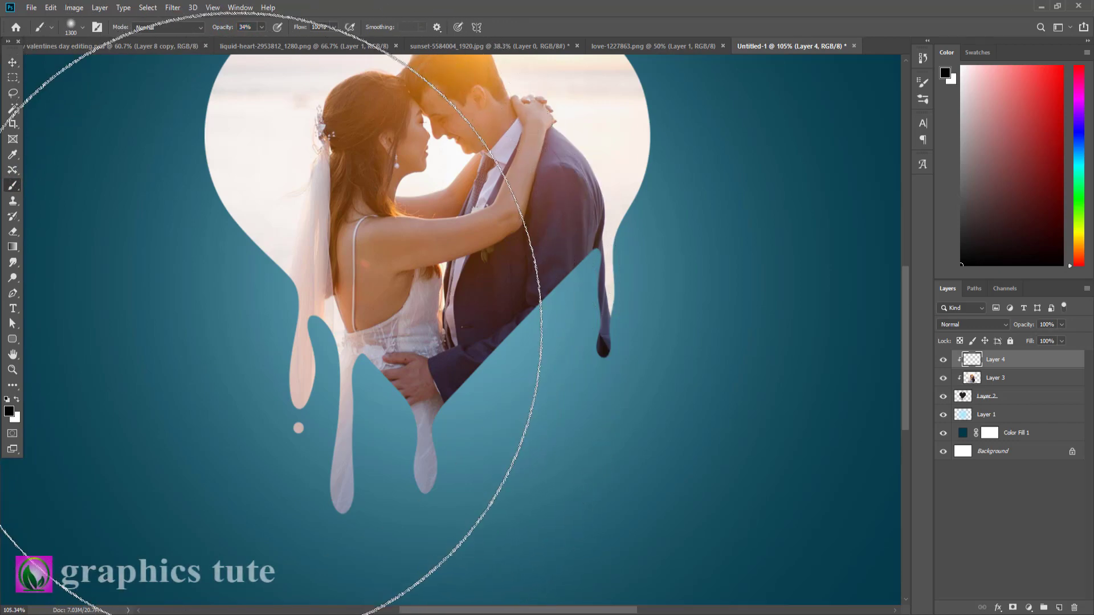
{"action": "key", "text": "bracketleft"}
{"action": "key", "text": "bracketleft"}
{"action": "key", "text": "bracketleft"}
{"action": "key", "text": "bracketleft"}
{"action": "key", "text": "bracketleft"}
{"action": "key", "text": "bracketleft"}
{"action": "key", "text": "bracketleft"}
{"action": "key", "text": "bracketleft"}
{"action": "key", "text": "bracketleft"}
{"action": "key", "text": "bracketleft"}
{"action": "key", "text": "bracketleft"}
{"action": "key", "text": "bracketleft"}
{"action": "key", "text": "bracketleft"}
{"action": "key", "text": "bracketleft"}
{"action": "key", "text": "bracketleft"}
{"action": "key", "text": "bracketleft"}
{"action": "key", "text": "bracketleft"}
{"action": "key", "text": "bracketleft"}
{"action": "key", "text": "bracketleft"}
{"action": "key", "text": "bracketleft"}
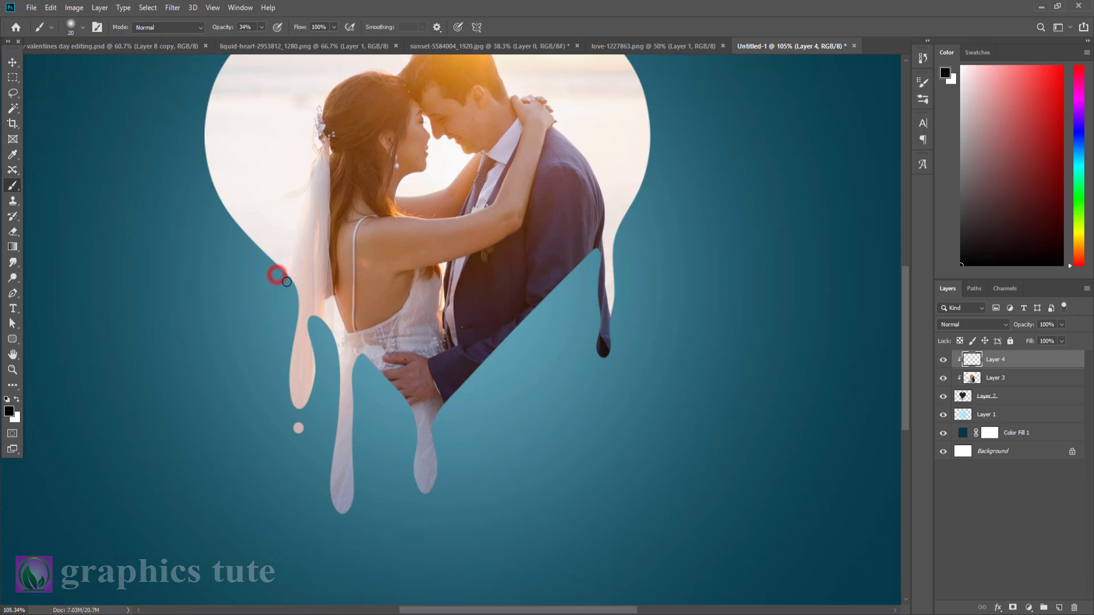
{"action": "left_click_drag", "start_coordinate": [283, 279], "coordinate": [294, 298]}
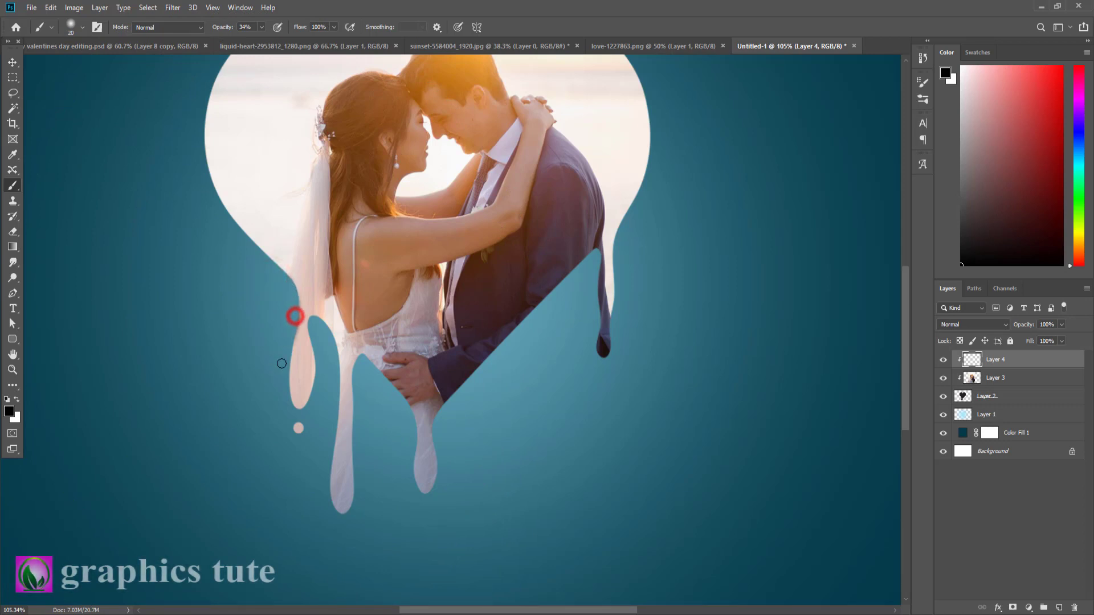
{"action": "left_click", "coordinate": [286, 346]}
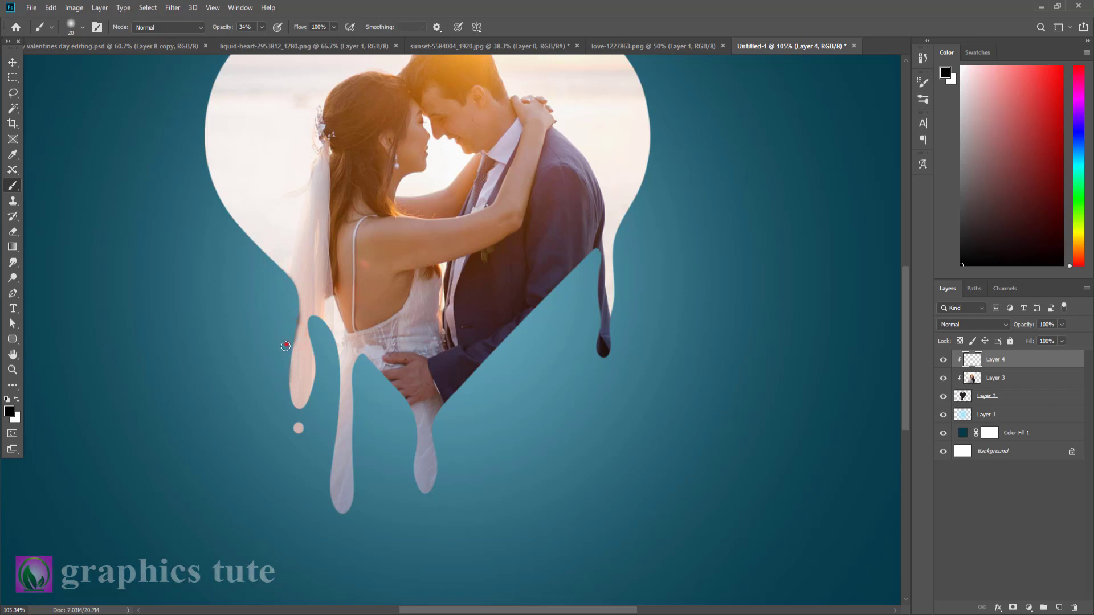
{"action": "left_click_drag", "start_coordinate": [290, 341], "coordinate": [295, 291]}
{"action": "mouse_move", "coordinate": [284, 335]}
{"action": "left_mouse_down"}
{"action": "mouse_move", "coordinate": [282, 398]}
{"action": "mouse_move", "coordinate": [308, 404]}
{"action": "mouse_move", "coordinate": [318, 380]}
{"action": "mouse_move", "coordinate": [313, 329]}
{"action": "mouse_move", "coordinate": [315, 404]}
{"action": "left_mouse_up"}
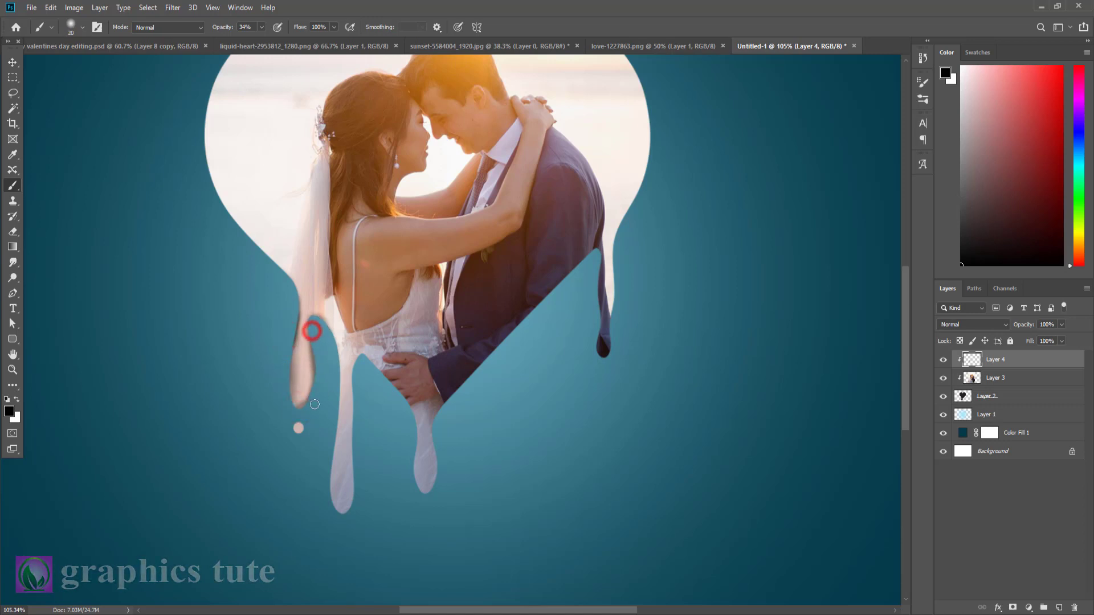
Shade the edges of the heart's long second drip in black with a soft 35 px brush at 34% opacity
{"action": "key", "text": "]"}
{"action": "key", "text": "]"}
{"action": "key", "text": "]"}
{"action": "mouse_move", "coordinate": [322, 344]}
{"action": "left_mouse_down"}
{"action": "mouse_move", "coordinate": [331, 364]}
{"action": "mouse_move", "coordinate": [322, 450]}
{"action": "left_mouse_up"}
{"action": "key", "text": "space"}
{"action": "left_click_drag", "start_coordinate": [384, 424], "coordinate": [452, 280]}
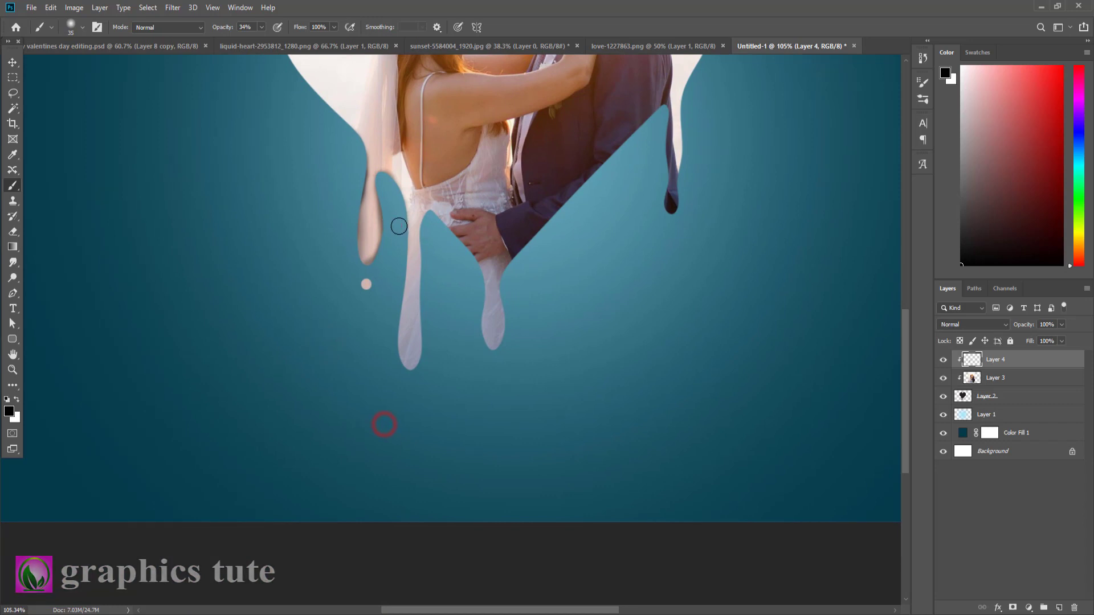
{"action": "left_click_drag", "start_coordinate": [403, 241], "coordinate": [392, 358]}
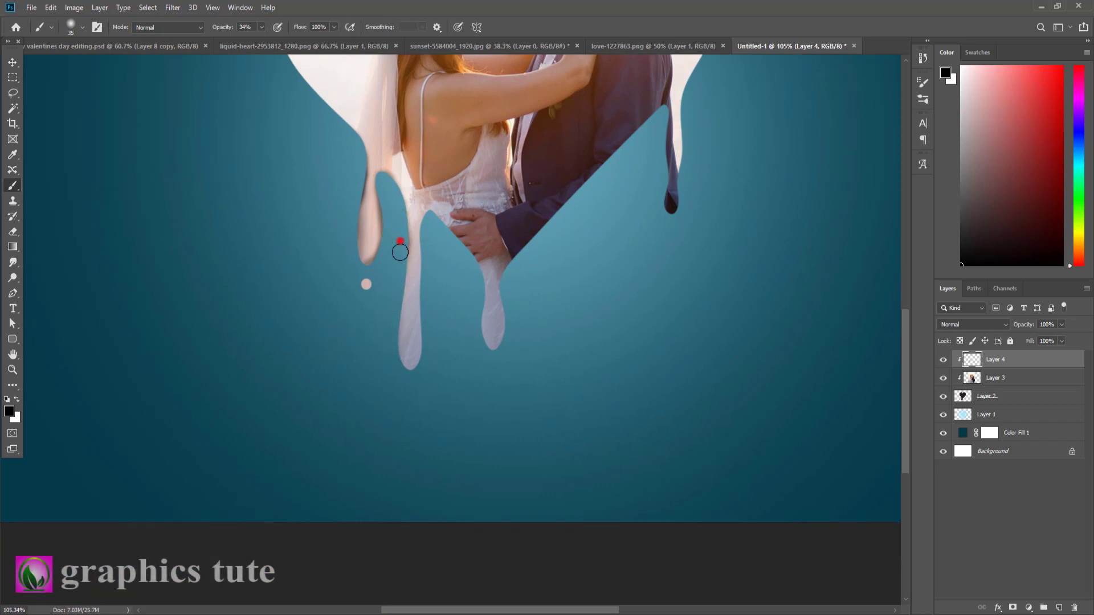
{"action": "mouse_move", "coordinate": [400, 253]}
{"action": "left_mouse_down"}
{"action": "mouse_move", "coordinate": [395, 302]}
{"action": "mouse_move", "coordinate": [414, 258]}
{"action": "mouse_move", "coordinate": [397, 362]}
{"action": "left_mouse_up"}
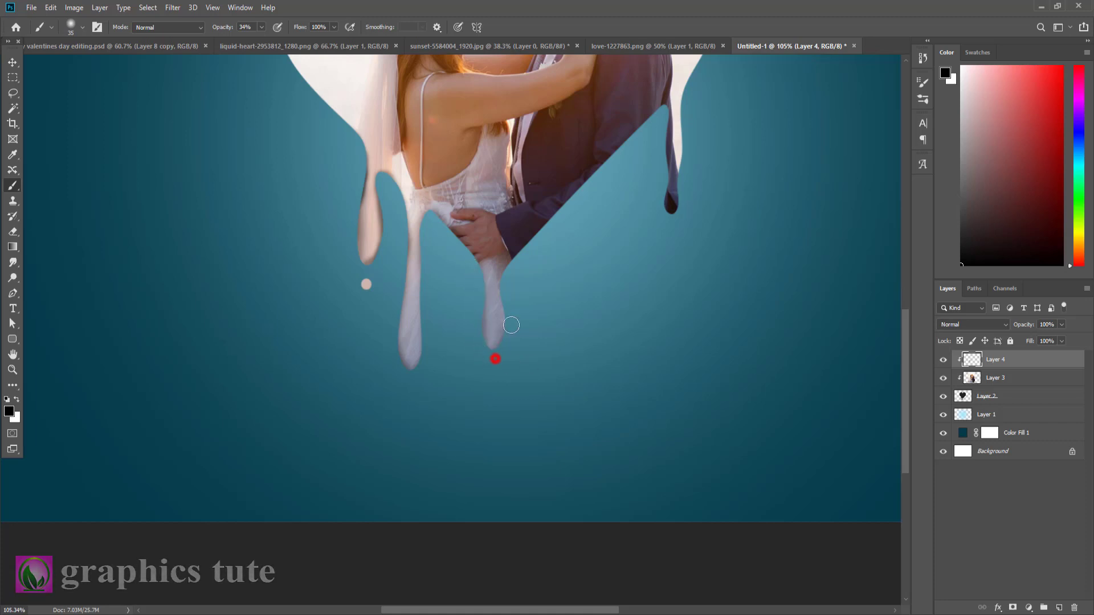
Shade the edges of the drip at the heart's lower point in black, and set the shading layer's opacity to 89%
{"action": "left_click_drag", "start_coordinate": [511, 325], "coordinate": [509, 267]}
{"action": "key", "text": "space"}
{"action": "mouse_move", "coordinate": [599, 200]}
{"action": "left_mouse_down"}
{"action": "mouse_move", "coordinate": [497, 275]}
{"action": "mouse_move", "coordinate": [587, 194]}
{"action": "mouse_move", "coordinate": [578, 301]}
{"action": "mouse_move", "coordinate": [558, 228]}
{"action": "left_mouse_up"}
{"action": "left_click", "coordinate": [14, 367]}
{"action": "left_click_drag", "start_coordinate": [338, 312], "coordinate": [268, 313]}
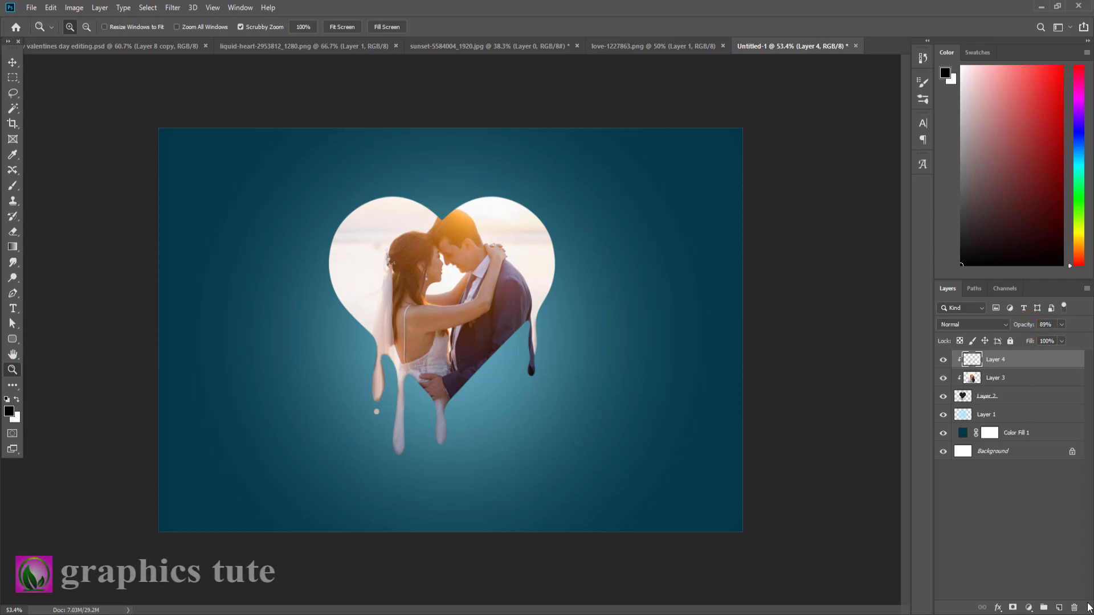
Add a new layer above the shading layer and set the foreground colour to orange ffa200
{"action": "left_click", "coordinate": [1059, 607]}
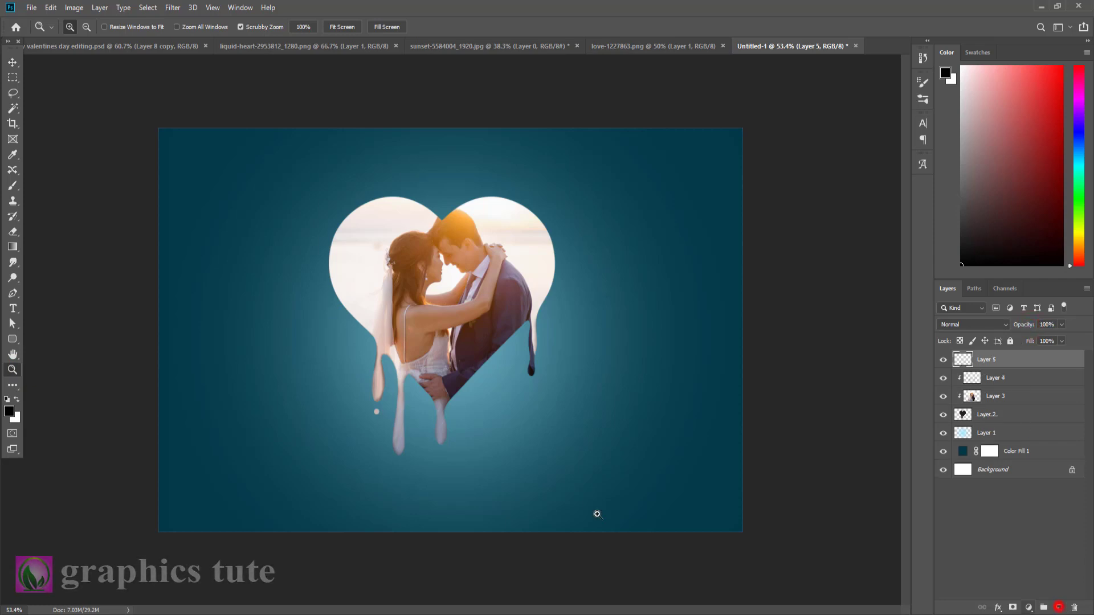
{"action": "left_click", "coordinate": [9, 410]}
{"action": "left_click", "coordinate": [733, 494]}
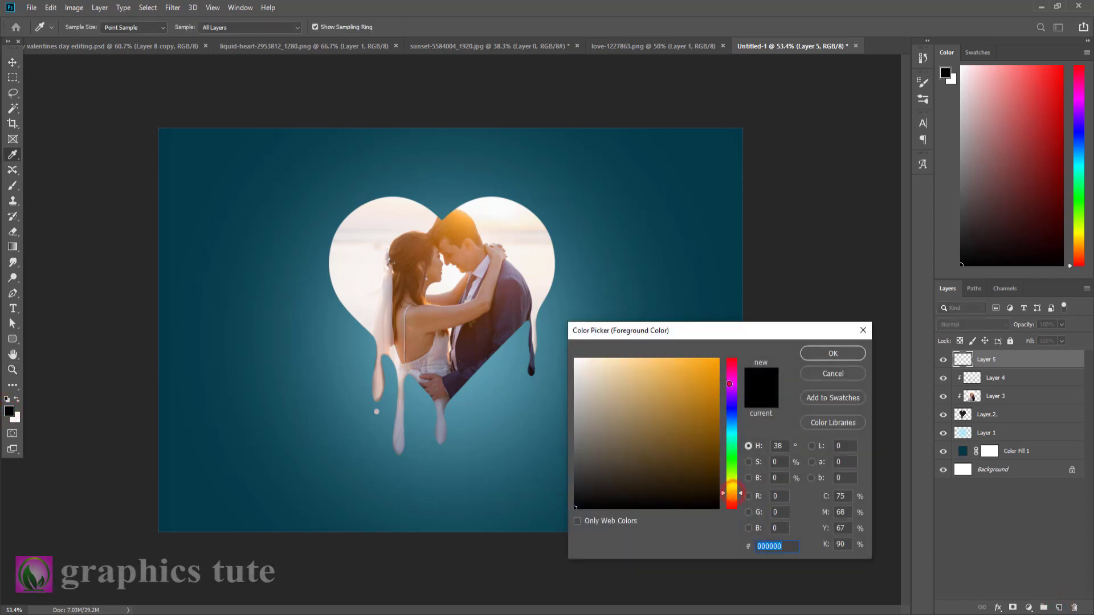
{"action": "left_click", "coordinate": [718, 360]}
{"action": "left_click", "coordinate": [833, 353]}
Paint one orange dab over the couple's faces with a soft 500 px brush at 100% opacity
{"action": "left_click", "coordinate": [12, 187]}
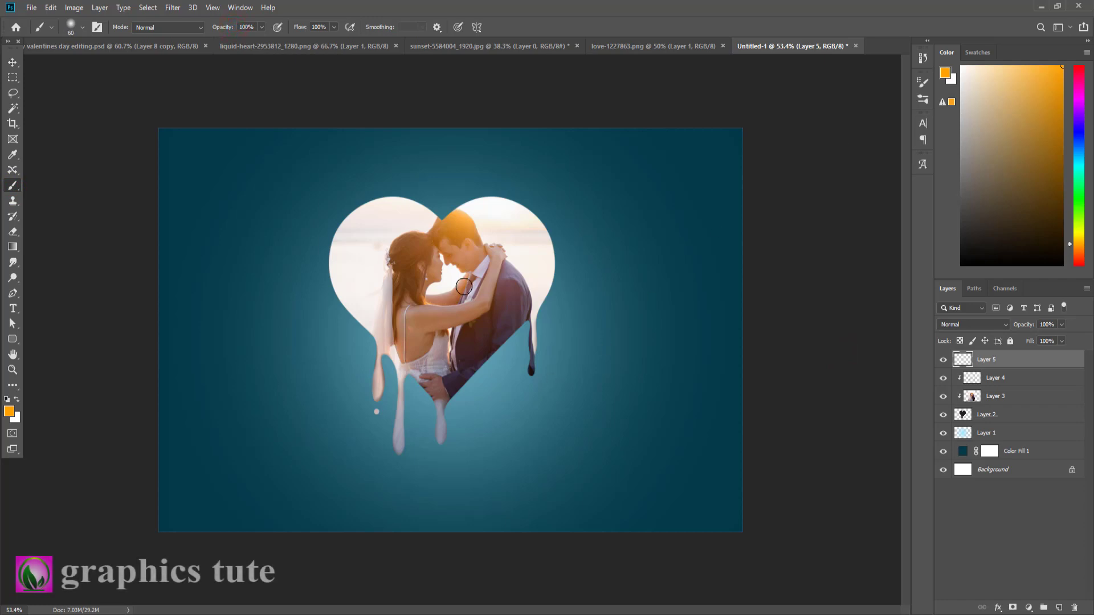
{"action": "key", "text": "bracketright"}
{"action": "key", "text": "bracketright"}
{"action": "key", "text": "bracketright"}
{"action": "key", "text": "bracketright"}
{"action": "key", "text": "bracketright"}
{"action": "key", "text": "bracketright"}
{"action": "key", "text": "bracketright"}
{"action": "key", "text": "bracketright"}
{"action": "key", "text": "bracketright"}
{"action": "key", "text": "bracketright"}
{"action": "key", "text": "bracketright"}
{"action": "key", "text": "bracketright"}
{"action": "left_click", "coordinate": [450, 272]}
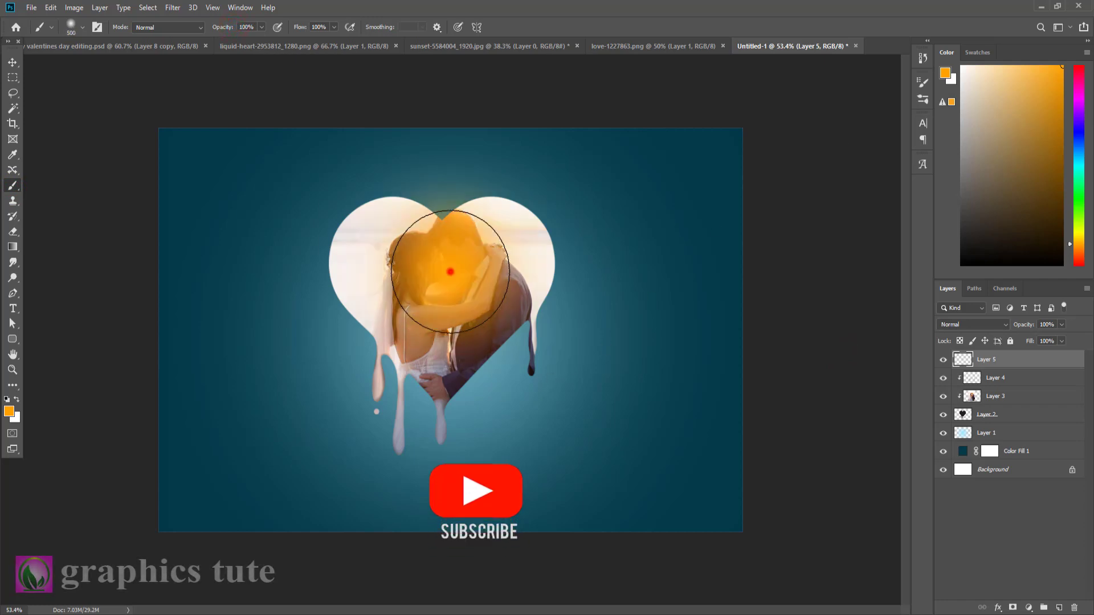
Set the orange glow layer's blend mode to Screen and its opacity to 66%
{"action": "left_click", "coordinate": [1001, 324]}
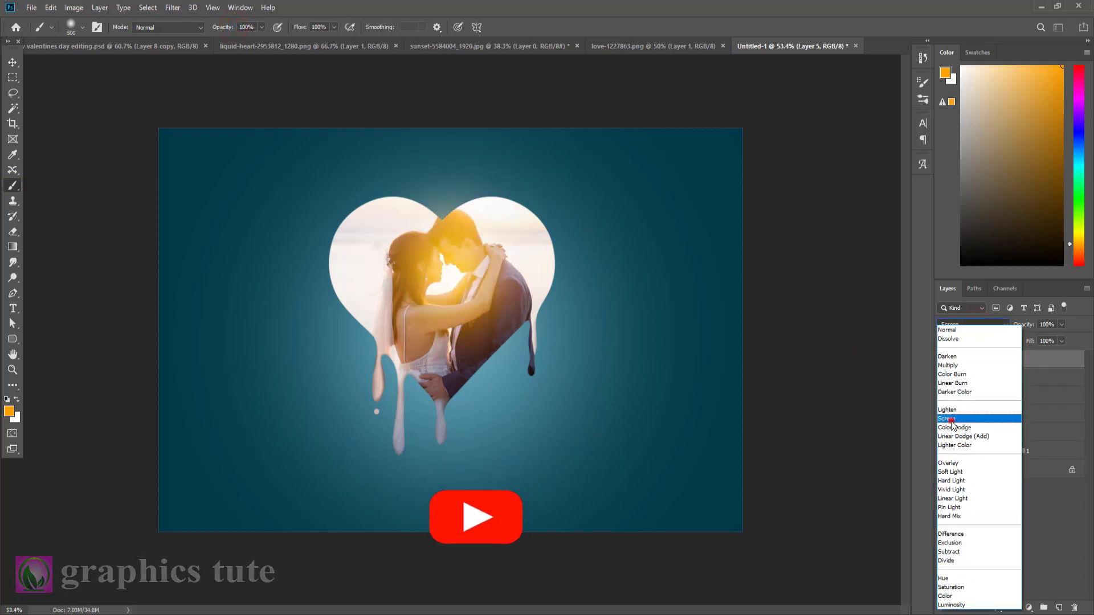
{"action": "left_click", "coordinate": [947, 418]}
{"action": "left_click_drag", "start_coordinate": [1026, 325], "coordinate": [1007, 327]}
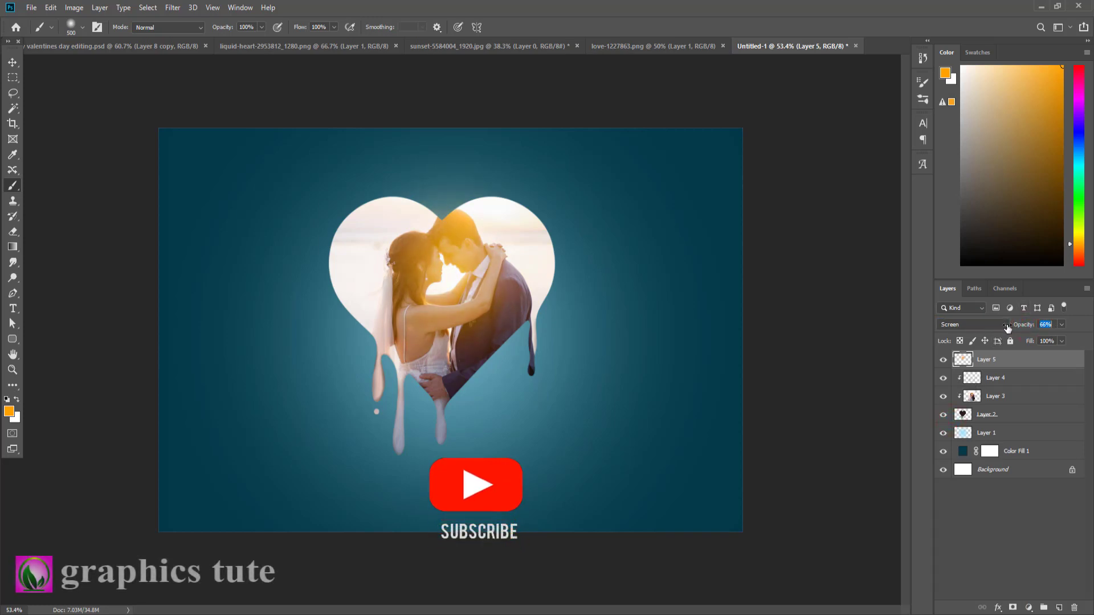
{"action": "left_click", "coordinate": [12, 369]}
{"action": "mouse_move", "coordinate": [554, 312]}
{"action": "left_mouse_down"}
{"action": "mouse_move", "coordinate": [570, 341]}
{"action": "mouse_move", "coordinate": [551, 305]}
{"action": "mouse_move", "coordinate": [560, 309]}
{"action": "left_mouse_up"}
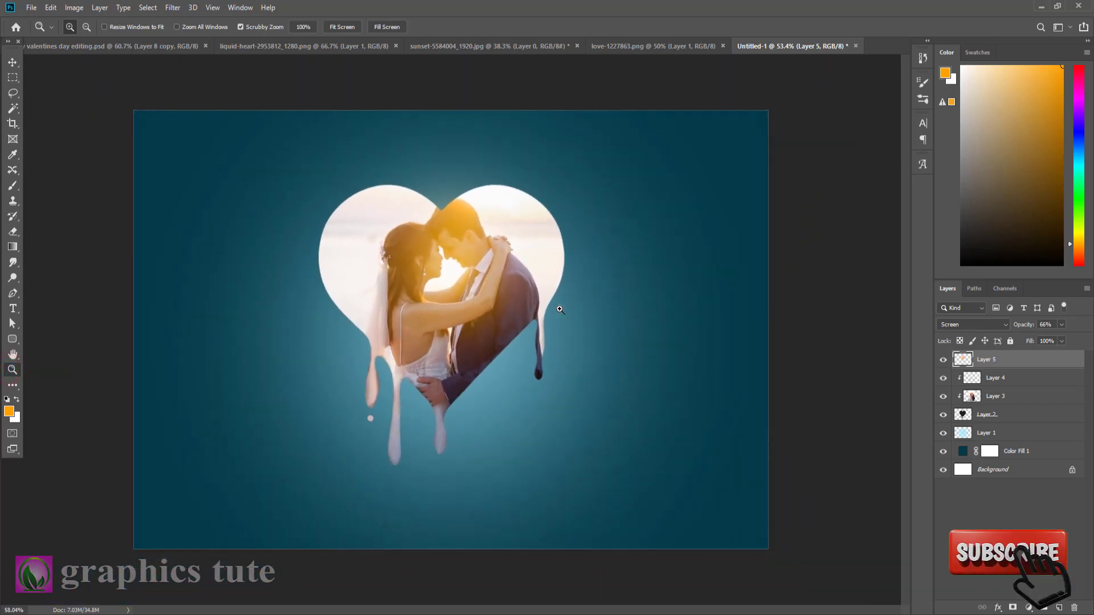
Switch to love-1227863.png and lasso the four red hearts above the birds
{"action": "left_click", "coordinate": [429, 45]}
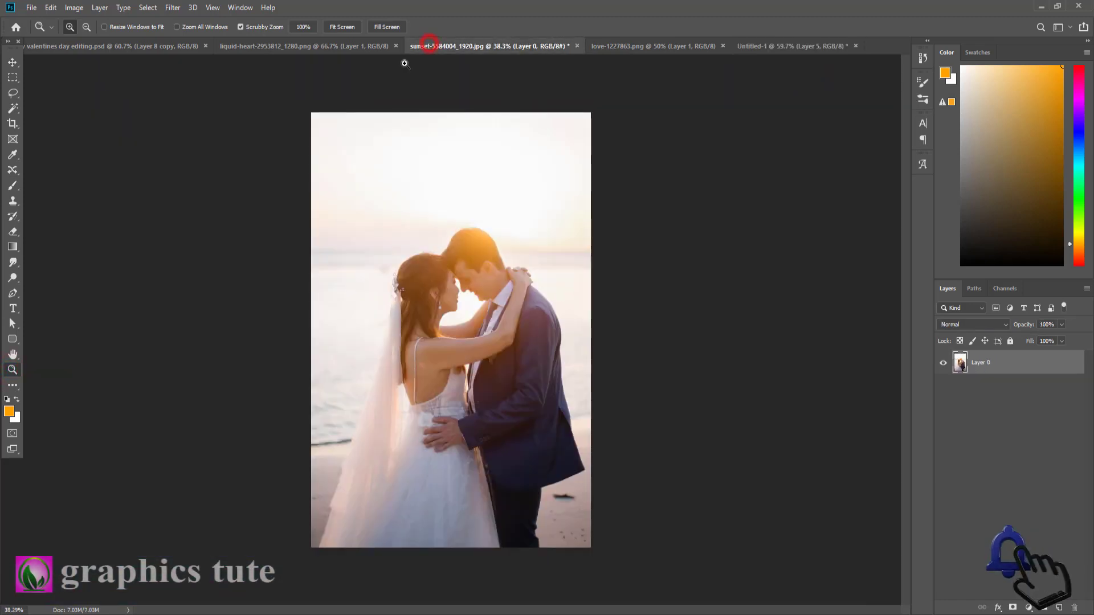
{"action": "left_click", "coordinate": [632, 46]}
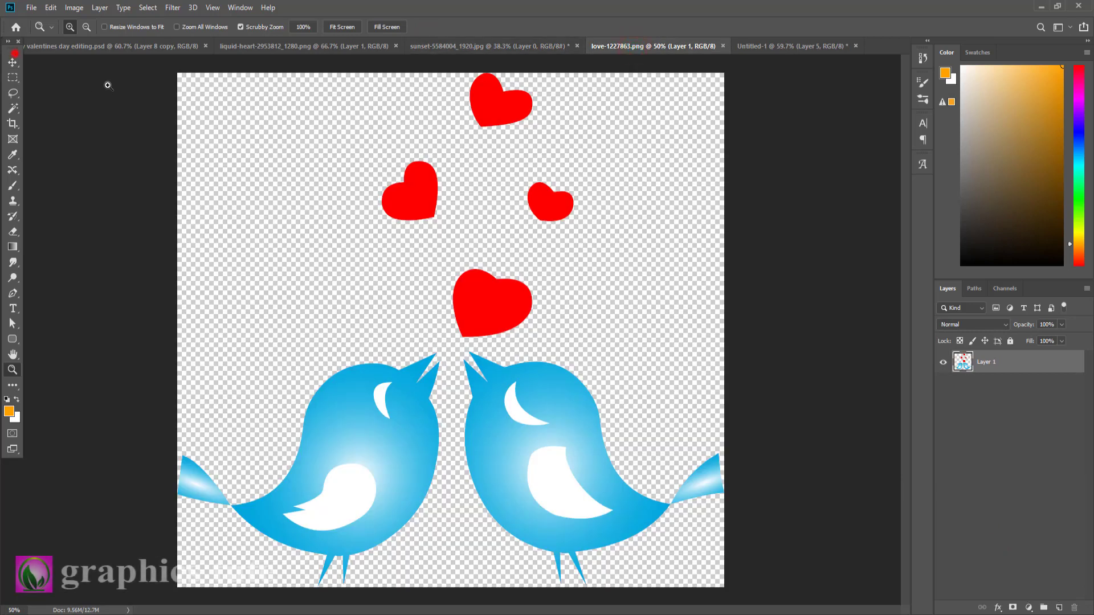
{"action": "left_click", "coordinate": [13, 95]}
{"action": "mouse_move", "coordinate": [379, 308]}
{"action": "left_mouse_down"}
{"action": "mouse_move", "coordinate": [450, 340]}
{"action": "mouse_move", "coordinate": [535, 337]}
{"action": "mouse_move", "coordinate": [631, 166]}
{"action": "left_mouse_up"}
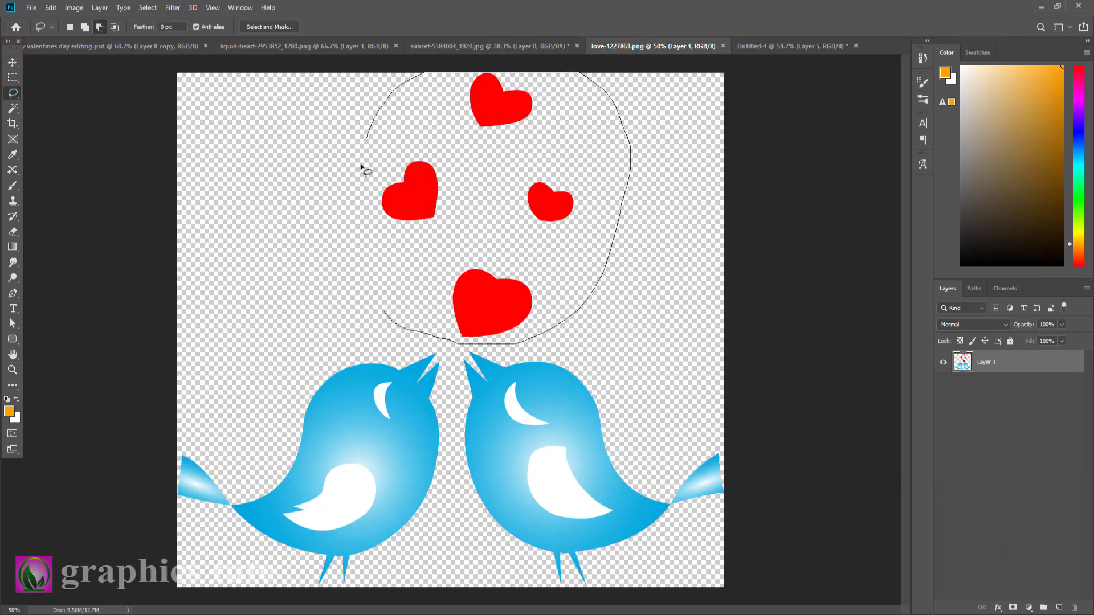
{"action": "left_click_drag", "start_coordinate": [360, 168], "coordinate": [383, 303]}
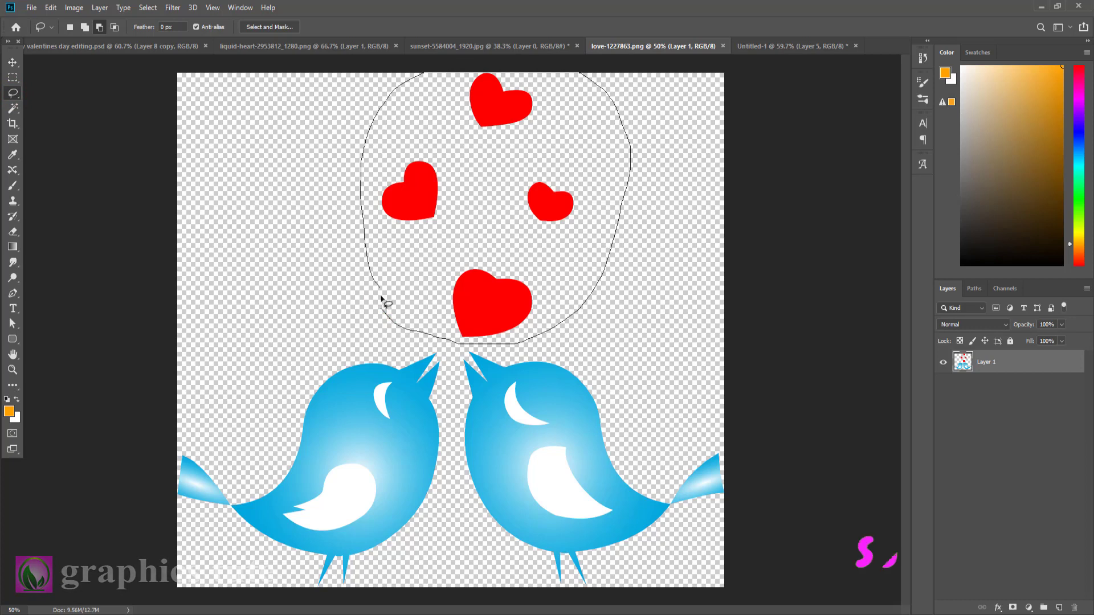
Move the red hearts into the composite, scaled to 27.81% and rotated 8.50°, over the top of the large heart's right lobe
{"action": "left_click", "coordinate": [12, 61]}
{"action": "left_click_drag", "start_coordinate": [497, 97], "coordinate": [499, 160]}
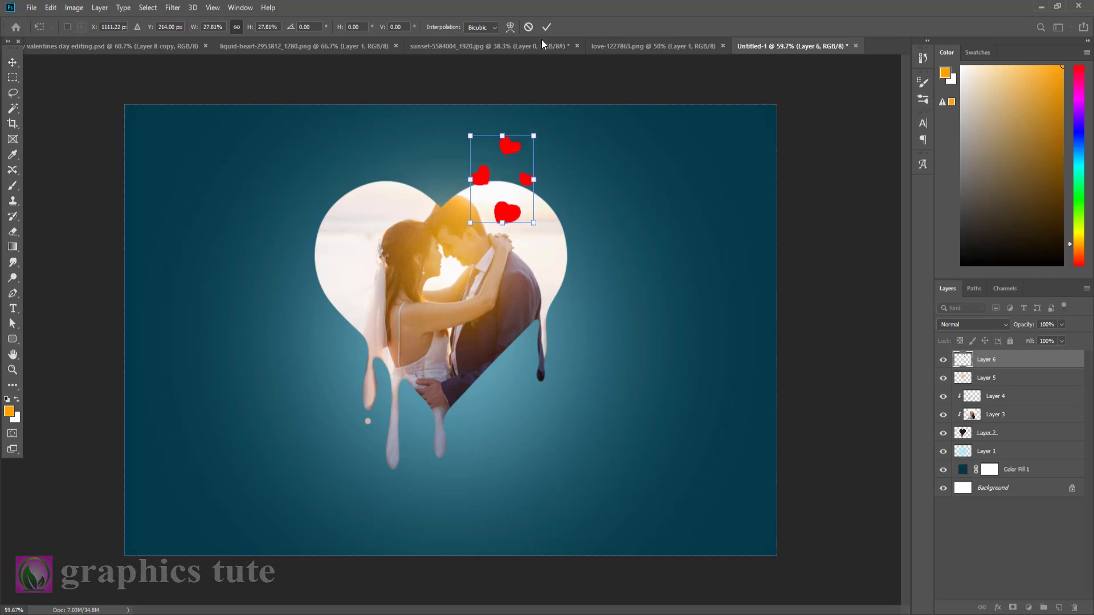
{"action": "left_click_drag", "start_coordinate": [541, 238], "coordinate": [532, 243]}
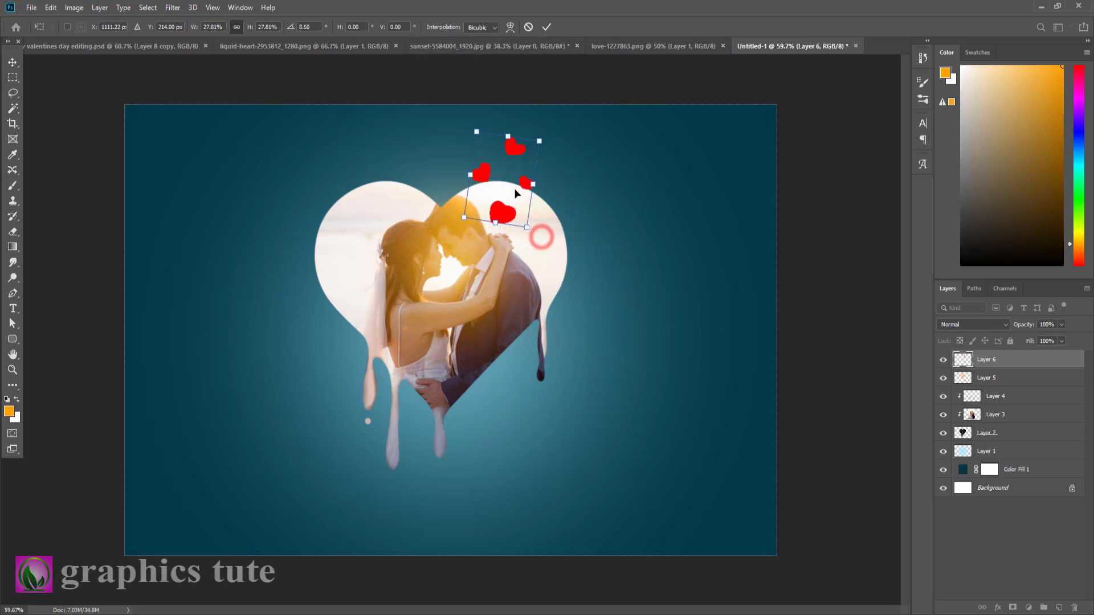
{"action": "left_click_drag", "start_coordinate": [514, 190], "coordinate": [517, 189]}
{"action": "left_click", "coordinate": [546, 27]}
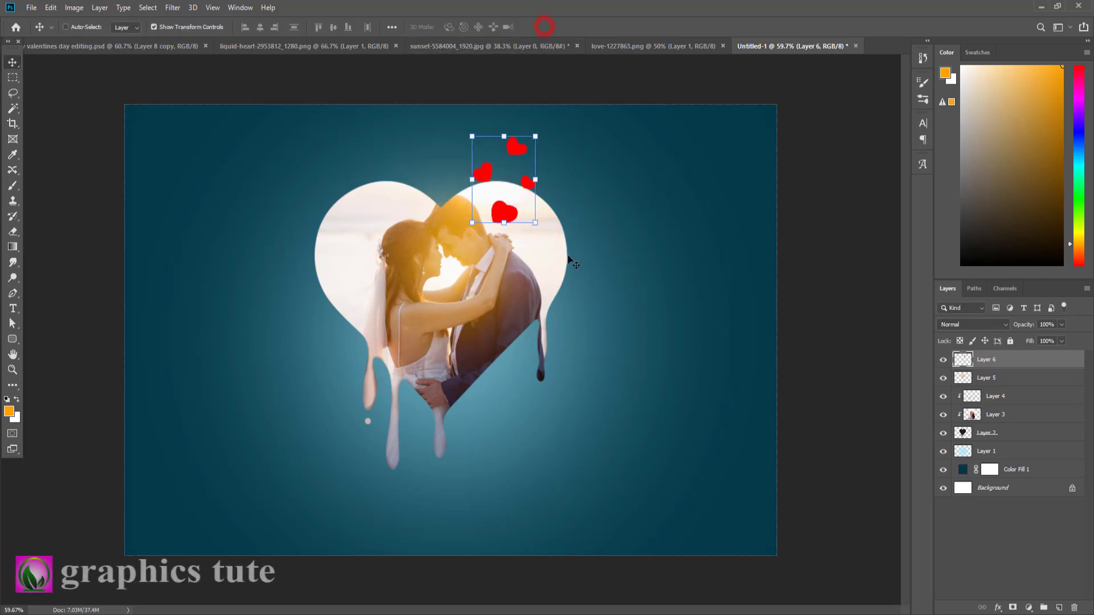
Duplicate the red hearts as a smaller group at the lower part of the originals, and merge the two heart layers
{"action": "key", "text": "ctrl+j"}
{"action": "left_click_drag", "start_coordinate": [536, 136], "coordinate": [512, 213]}
{"action": "left_click", "coordinate": [985, 380]}
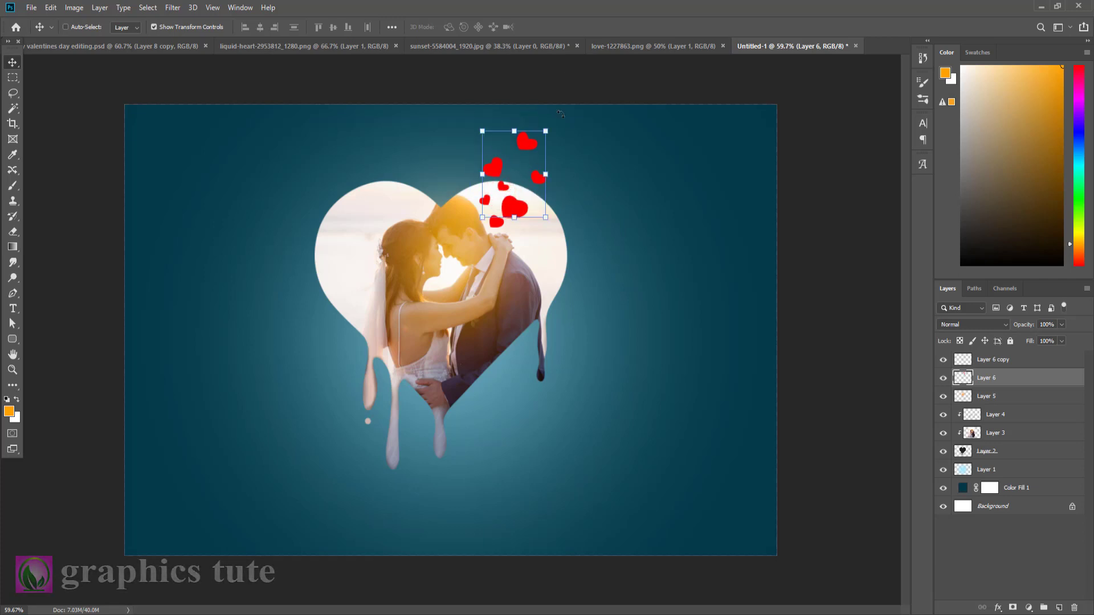
{"action": "left_click", "coordinate": [986, 362], "text": "shift"}
{"action": "key", "text": "ctrl+e"}
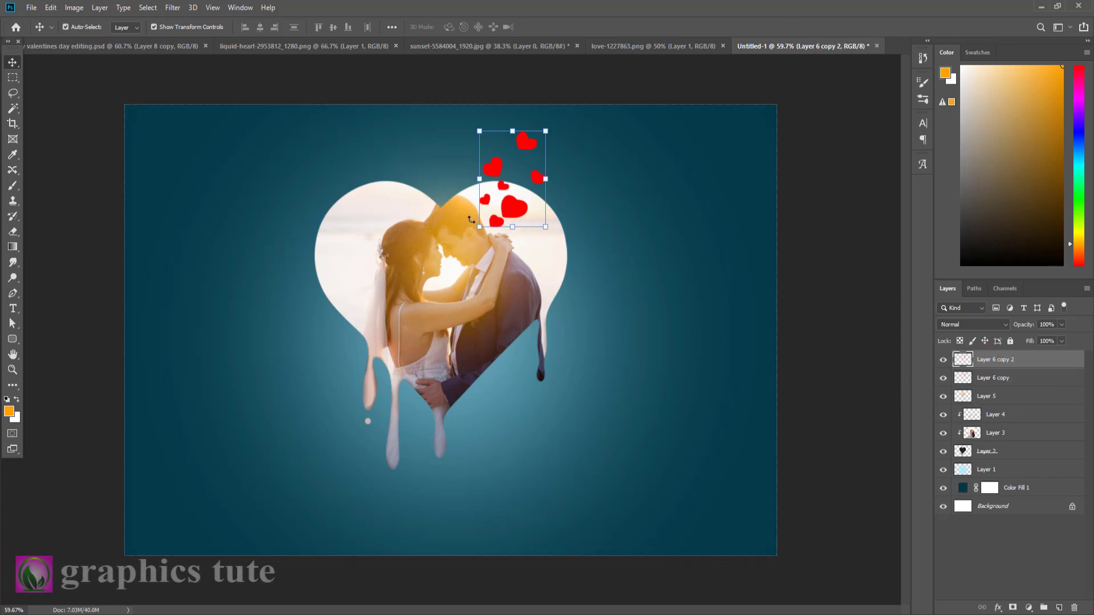
Flip a duplicate of the merged red hearts horizontally and move it over the large heart's left lobe
{"action": "key", "text": "ctrl+t"}
{"action": "right_click", "coordinate": [509, 159]}
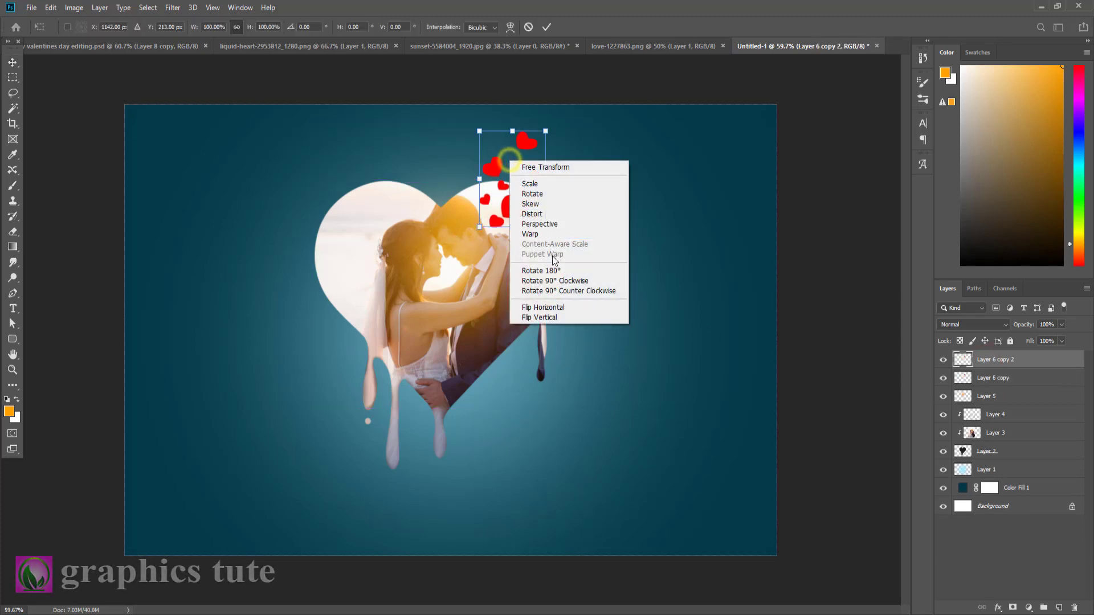
{"action": "left_click", "coordinate": [549, 307]}
{"action": "left_click_drag", "start_coordinate": [508, 198], "coordinate": [359, 239]}
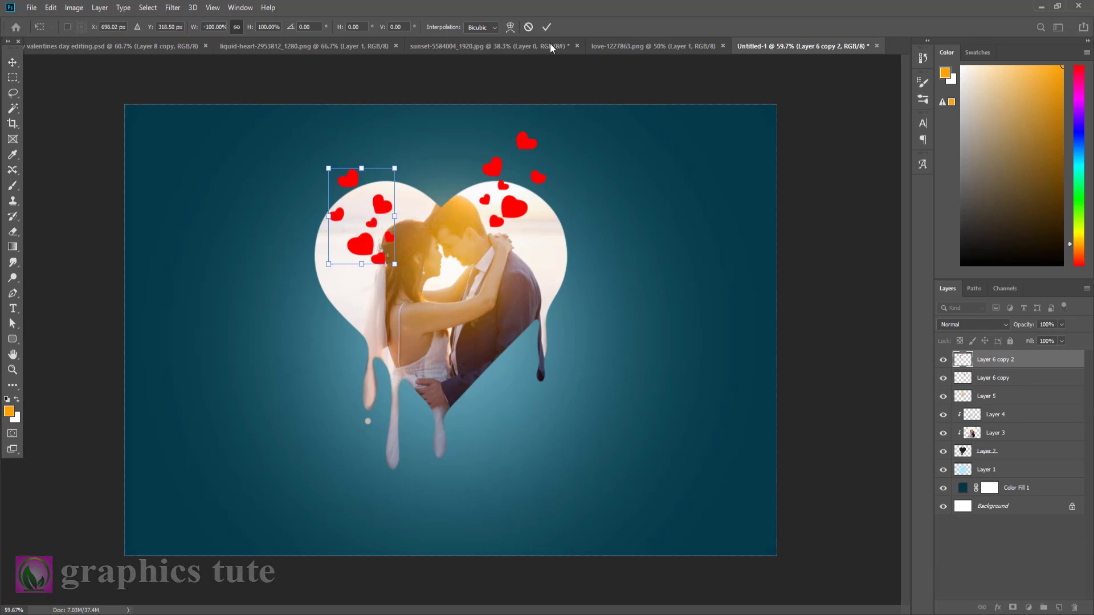
{"action": "left_click", "coordinate": [548, 26]}
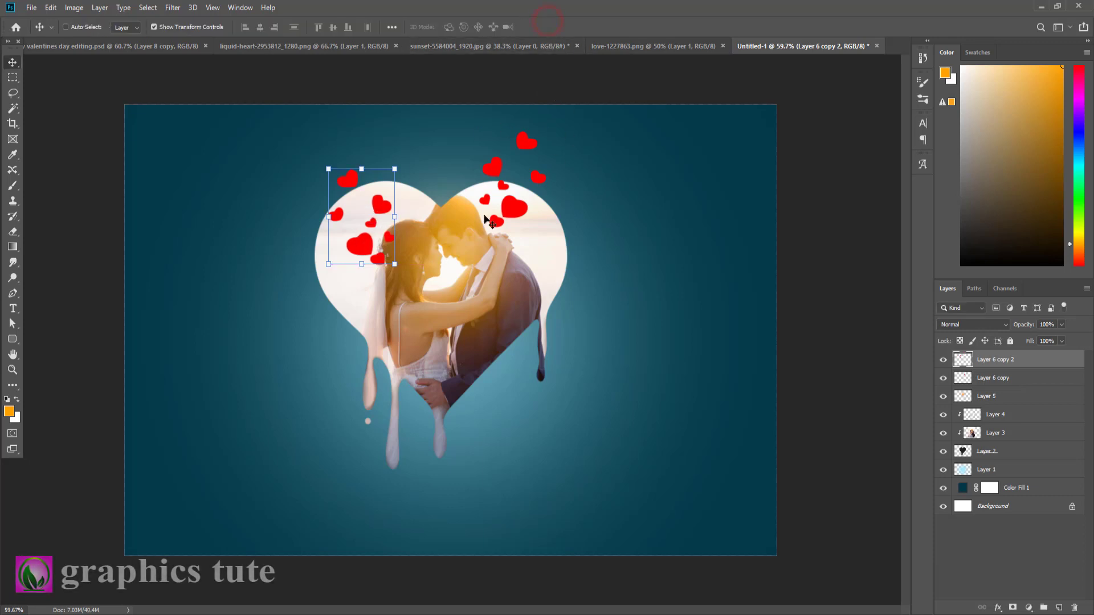
Set the Type tool's text colour to a deep pink slightly darker than ff006c
{"action": "left_click", "coordinate": [12, 308]}
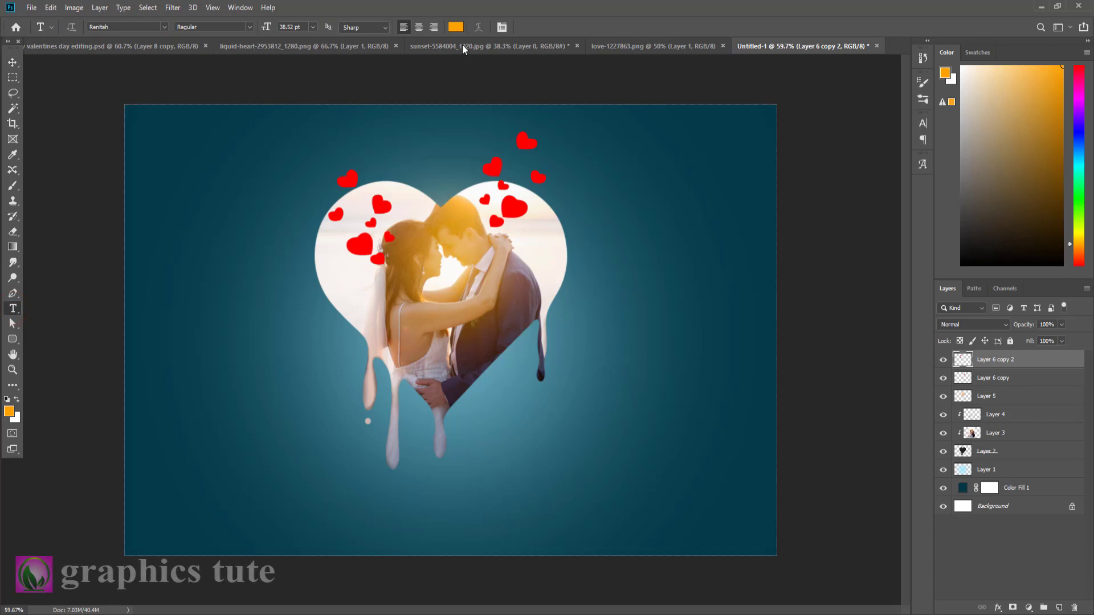
{"action": "left_click", "coordinate": [455, 27]}
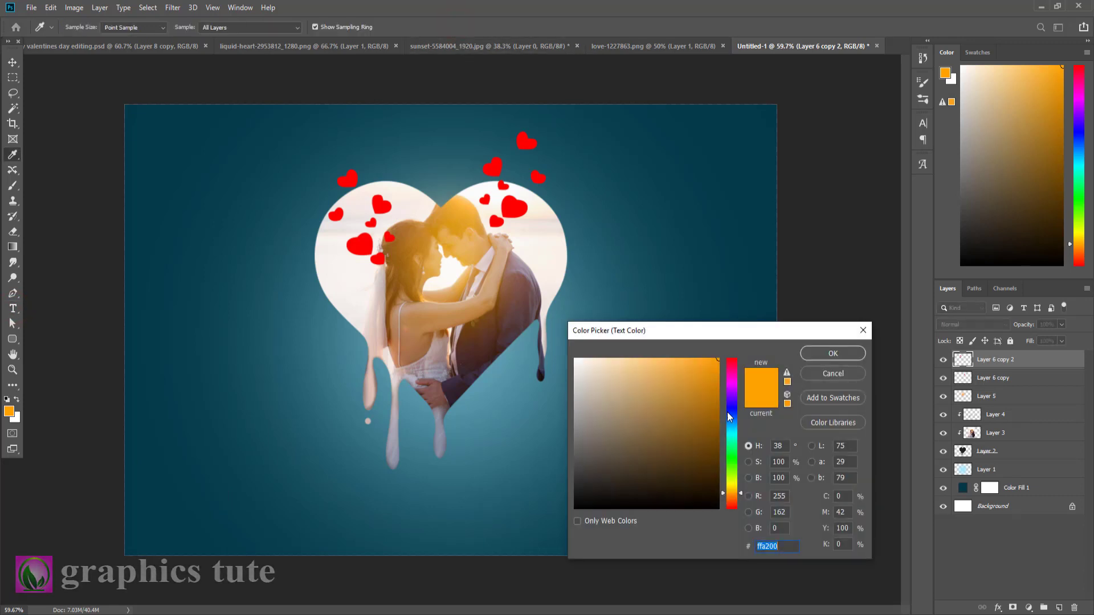
{"action": "left_click_drag", "start_coordinate": [736, 390], "coordinate": [738, 373]}
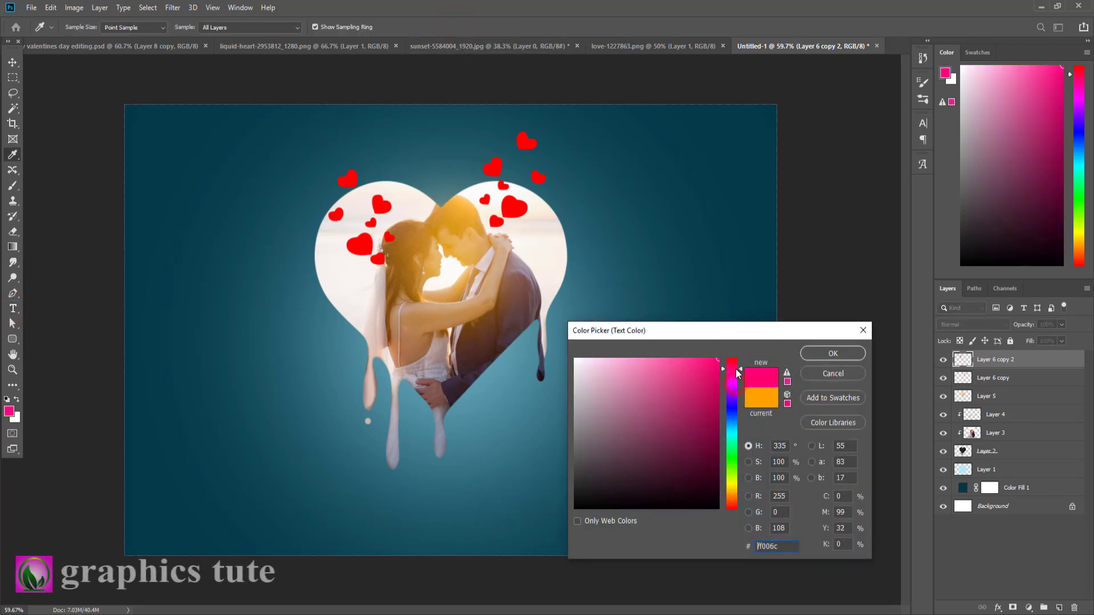
{"action": "left_click", "coordinate": [718, 379]}
{"action": "left_click", "coordinate": [838, 353]}
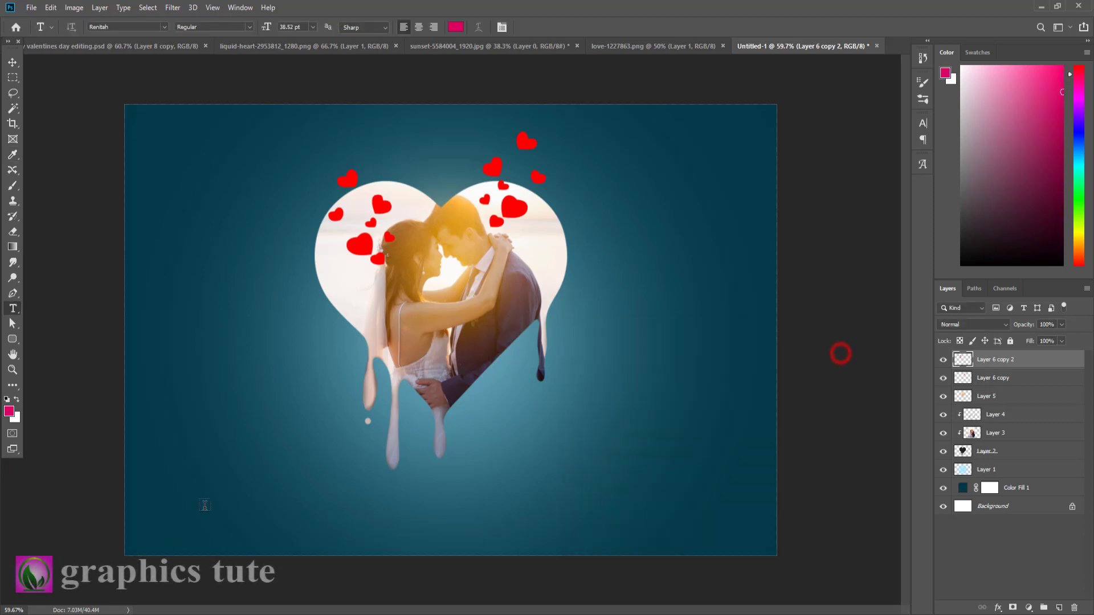
Add the text "Happy valentines Day" in the empty area below and left of the dripping heart
{"action": "left_click", "coordinate": [210, 500]}
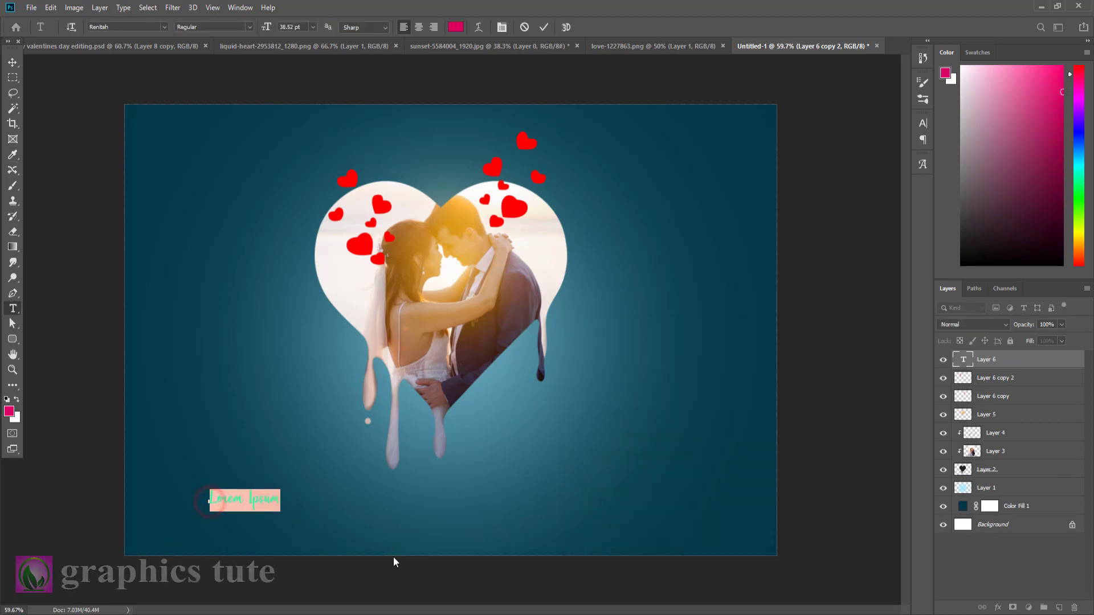
{"action": "type", "text": "Hap"}
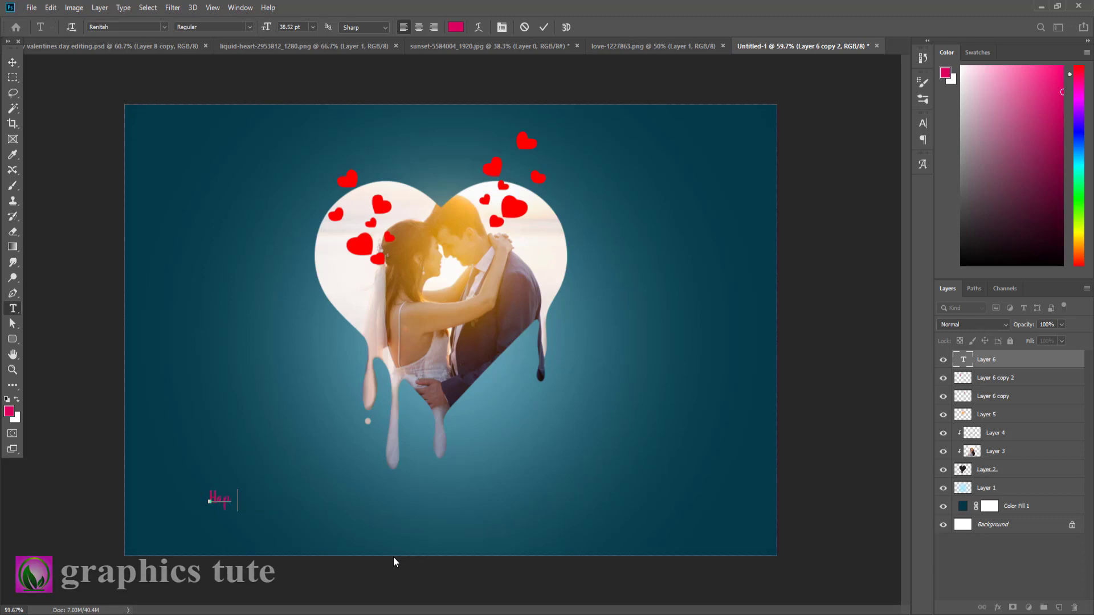
{"action": "type", "text": "py v"}
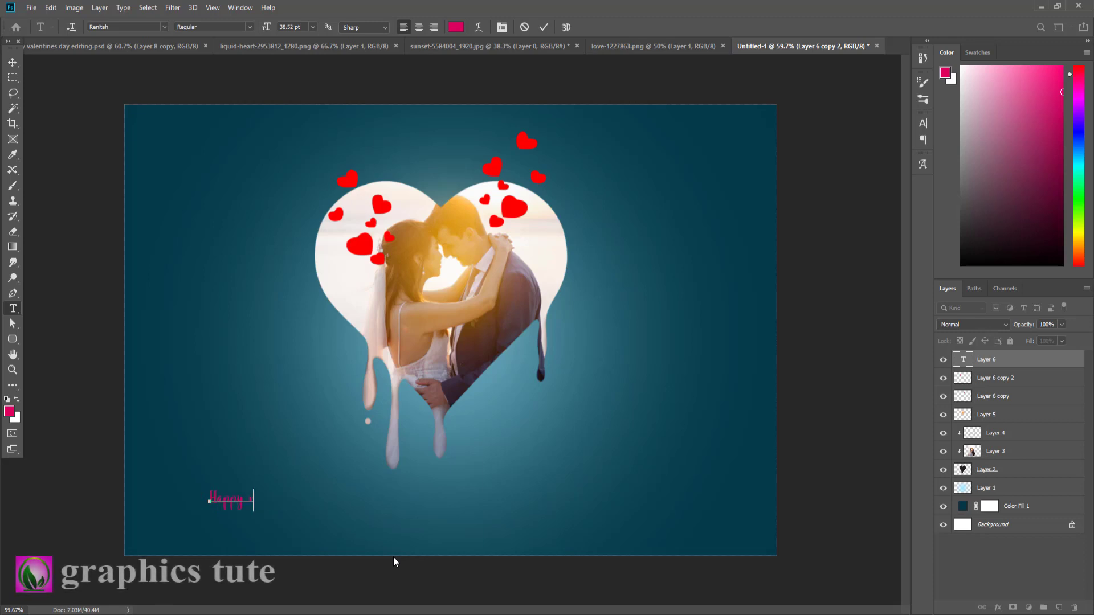
{"action": "type", "text": "alent"}
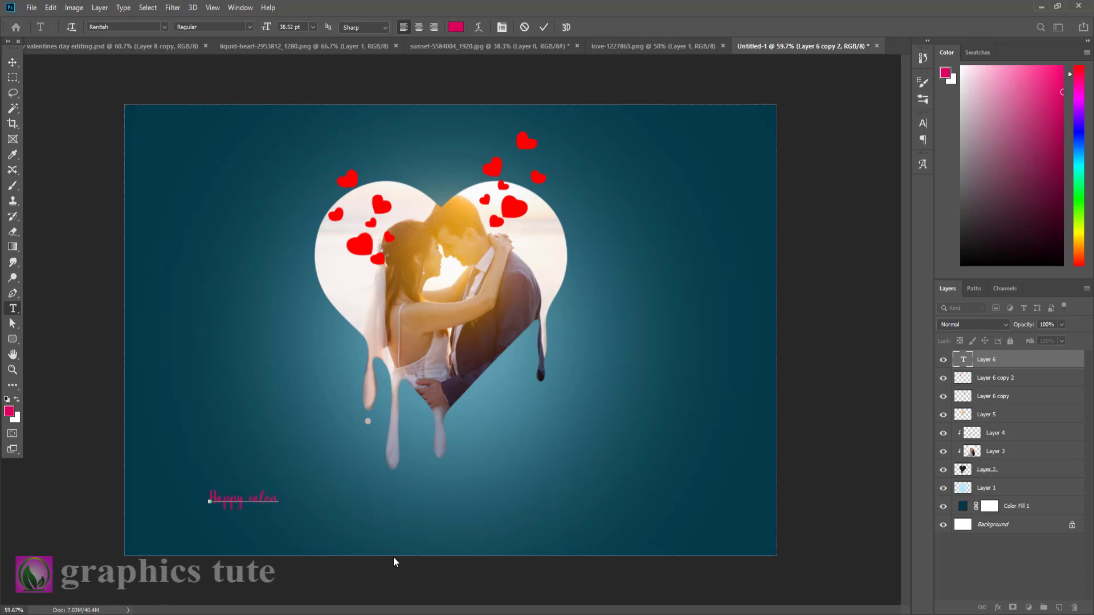
{"action": "type", "text": "ines Day"}
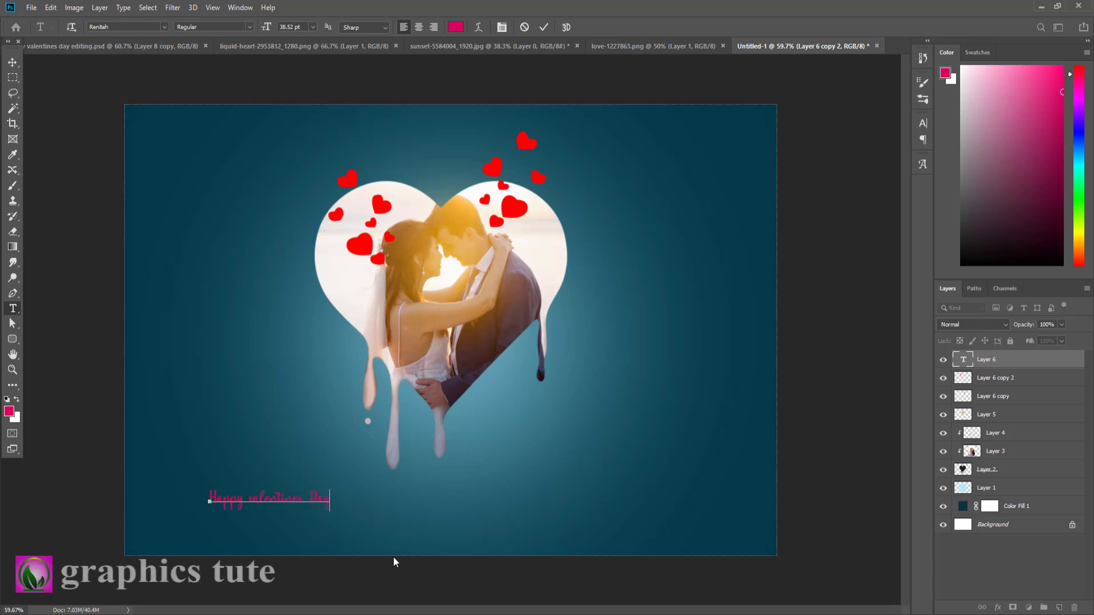
{"action": "left_click", "coordinate": [544, 26]}
Scale the greeting text to 251.77% and place it below the heart at X 860.20 px, Y 1154.09 px
{"action": "left_click", "coordinate": [12, 62]}
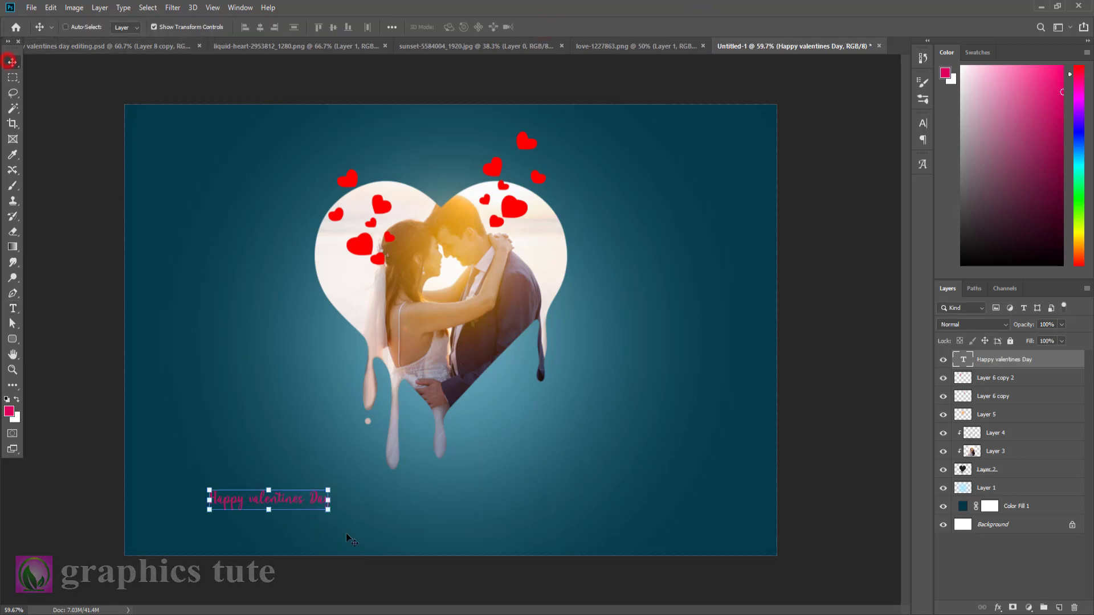
{"action": "left_click_drag", "start_coordinate": [326, 512], "coordinate": [571, 521]}
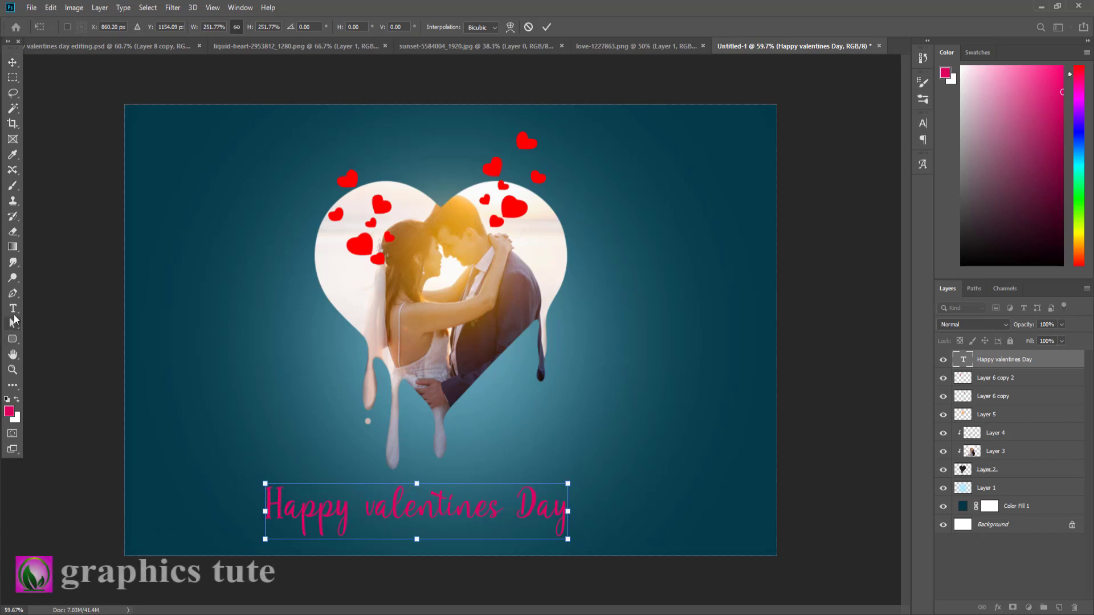
{"action": "left_click", "coordinate": [12, 293]}
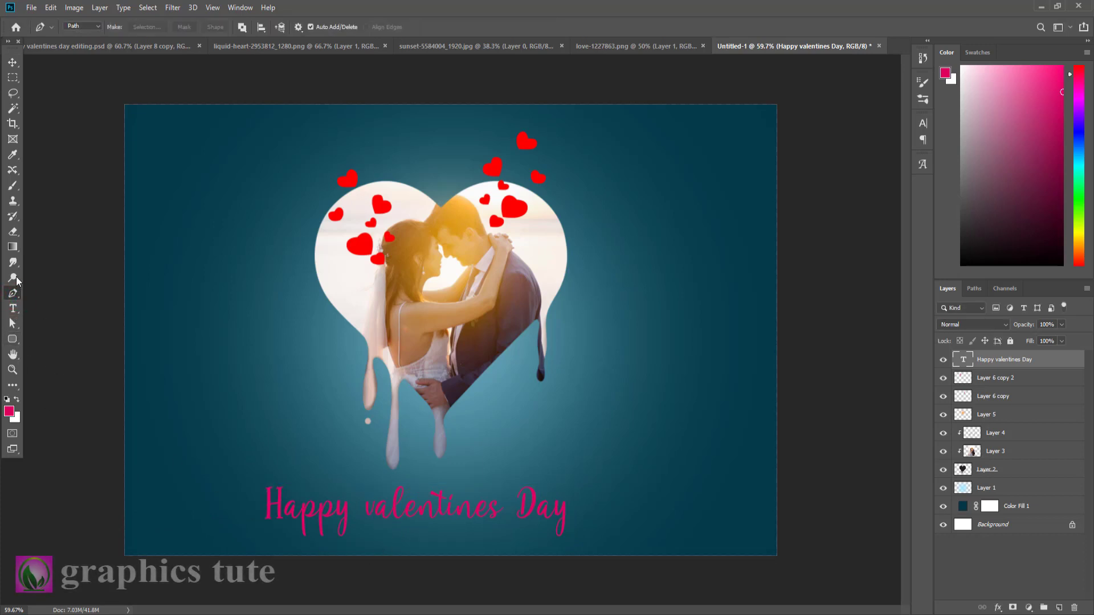
Correct the greeting text so that "Valentines" begins with a capital V
{"action": "left_click", "coordinate": [12, 308]}
{"action": "left_click", "coordinate": [375, 513]}
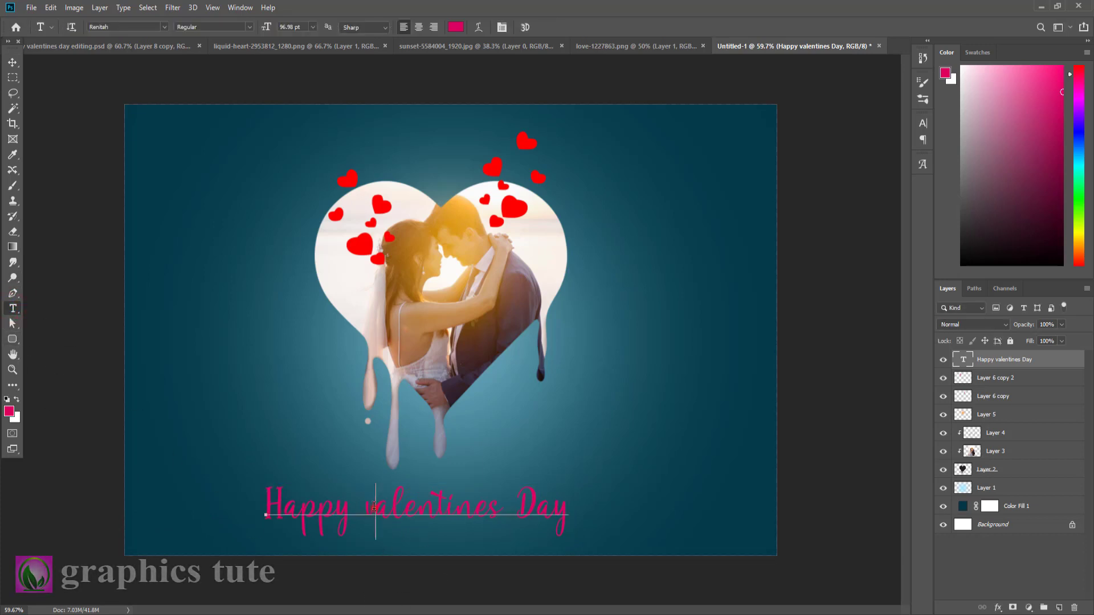
{"action": "key", "text": "BackSpace"}
{"action": "key", "text": "BackSpace"}
{"action": "type", "text": "Va"}
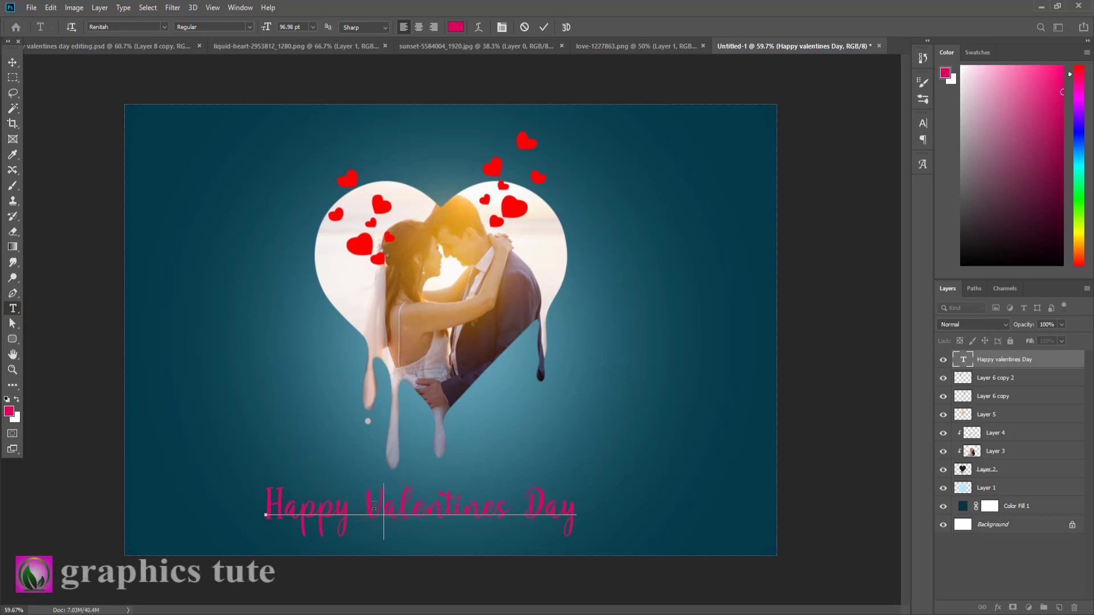
{"action": "left_click", "coordinate": [543, 27]}
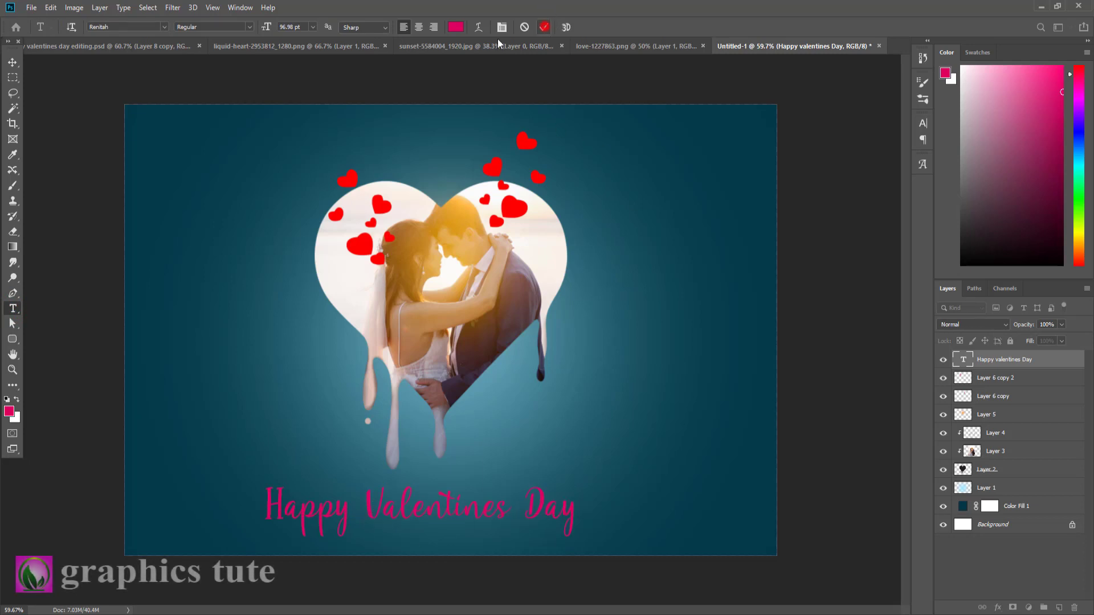
Scale the greeting text to 116.63% and place it beneath the heart at X 910.50 px, Y 1172.52 px
{"action": "left_click", "coordinate": [13, 62]}
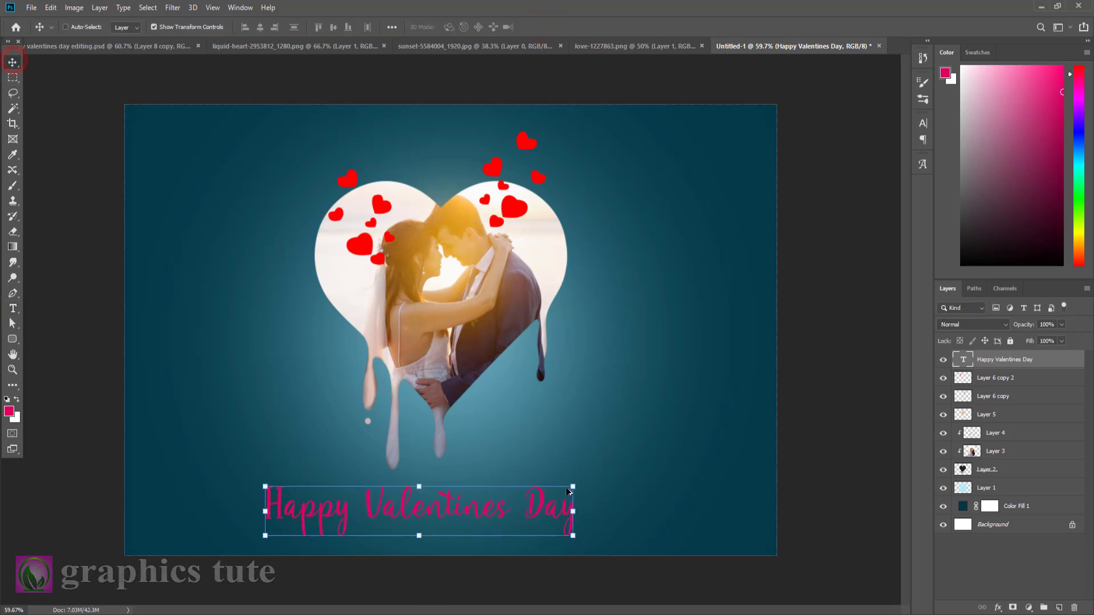
{"action": "left_click_drag", "start_coordinate": [571, 486], "coordinate": [594, 520]}
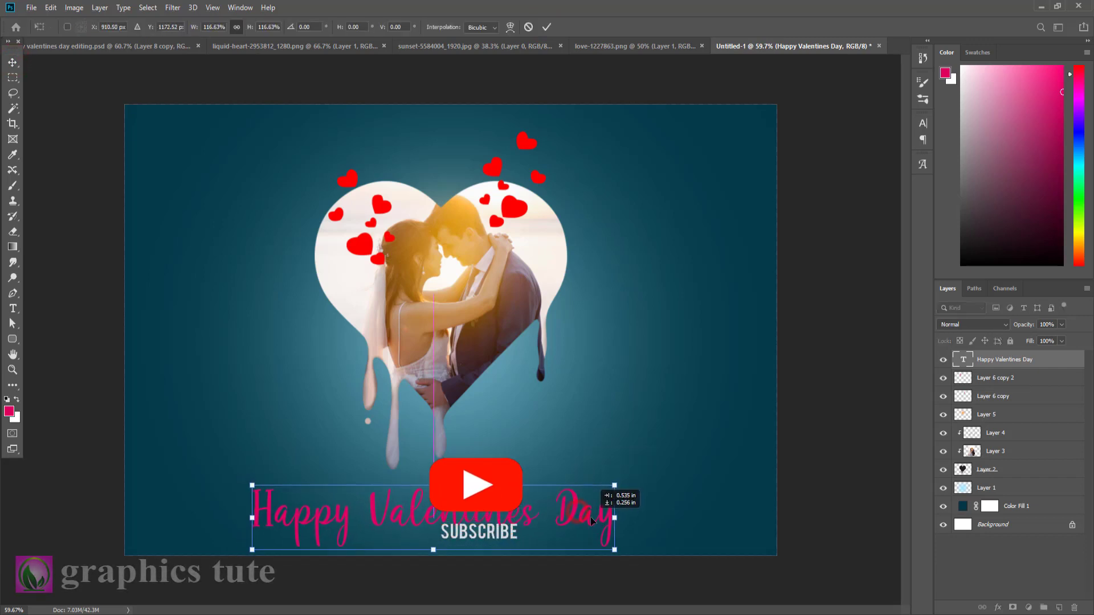
{"action": "left_click", "coordinate": [548, 28]}
Scale the heart, photo and red hearts (Layer 6 copy 2 through Layer 2) together to 111.96% and place them at X 967.73 px, Y 565.31 px
{"action": "left_click", "coordinate": [1002, 377]}
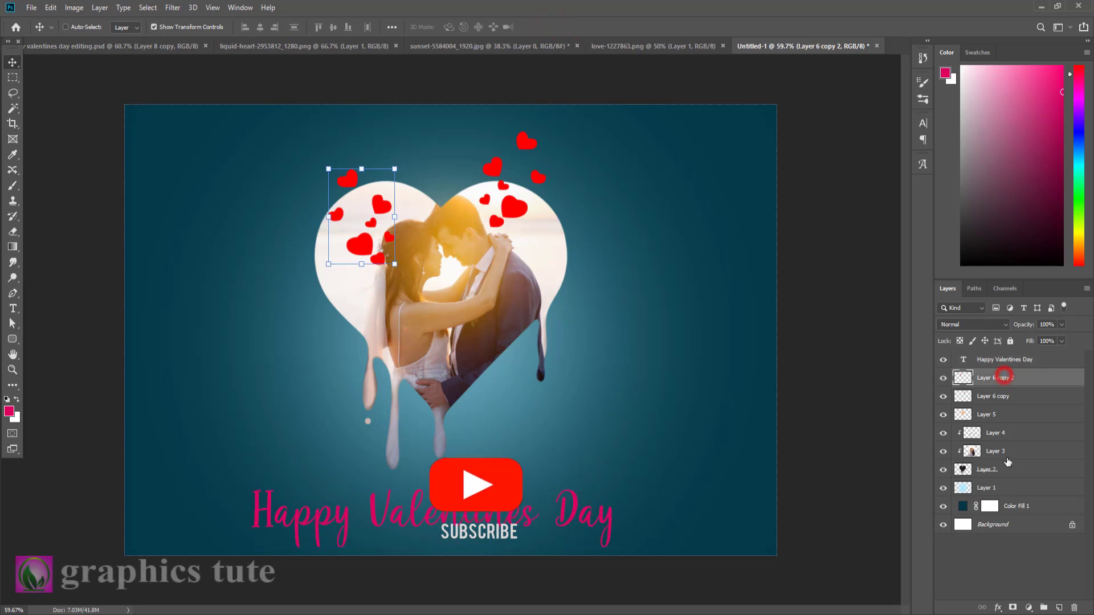
{"action": "left_click", "coordinate": [988, 469], "text": "shift"}
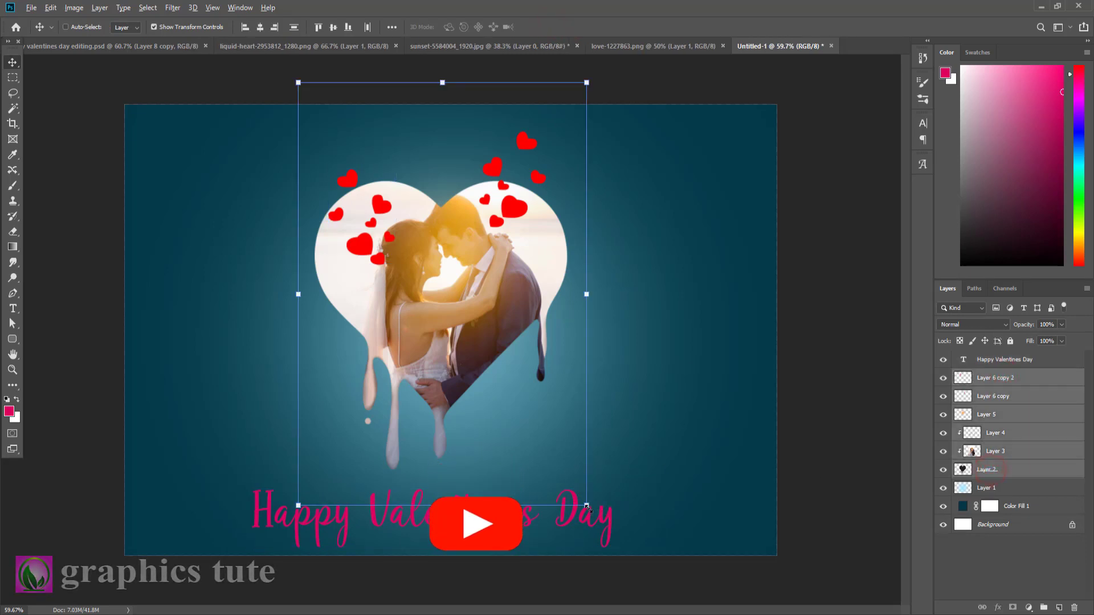
{"action": "left_click", "coordinate": [601, 516]}
{"action": "left_click_drag", "start_coordinate": [601, 516], "coordinate": [614, 535]}
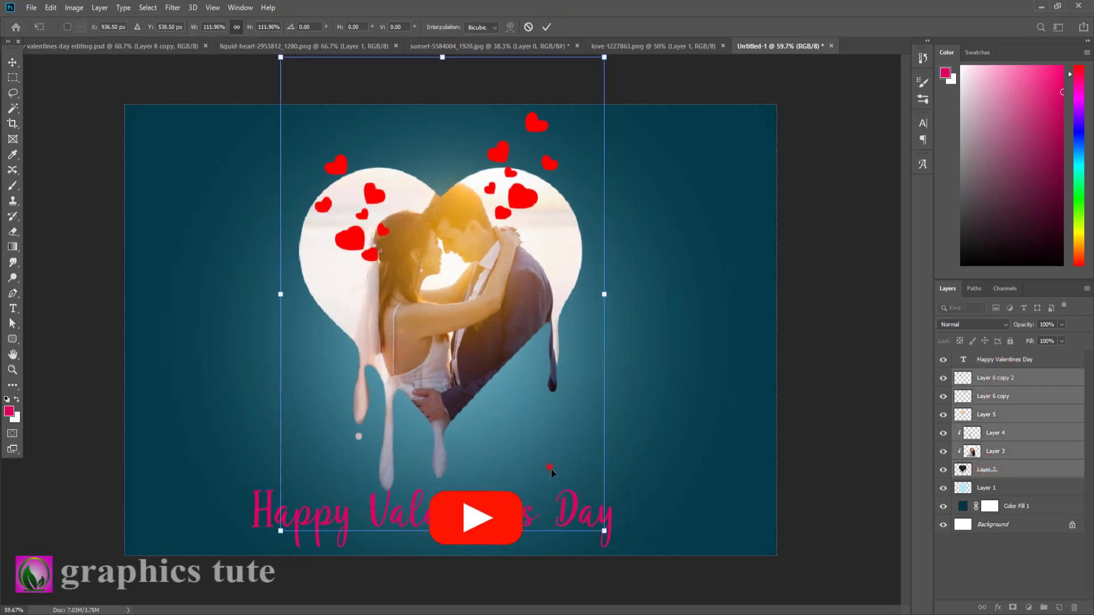
{"action": "left_click_drag", "start_coordinate": [551, 468], "coordinate": [562, 475]}
{"action": "left_click", "coordinate": [547, 27]}
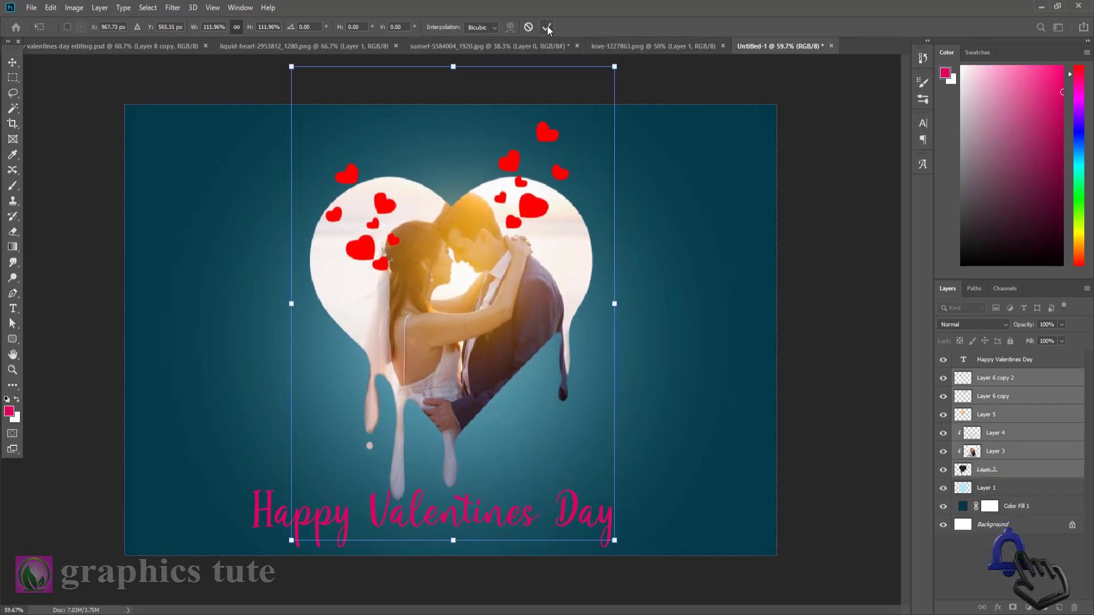
Add a 4 px white outside stroke and a drop shadow to the greeting text, nudging it slightly down
{"action": "left_click", "coordinate": [1030, 359]}
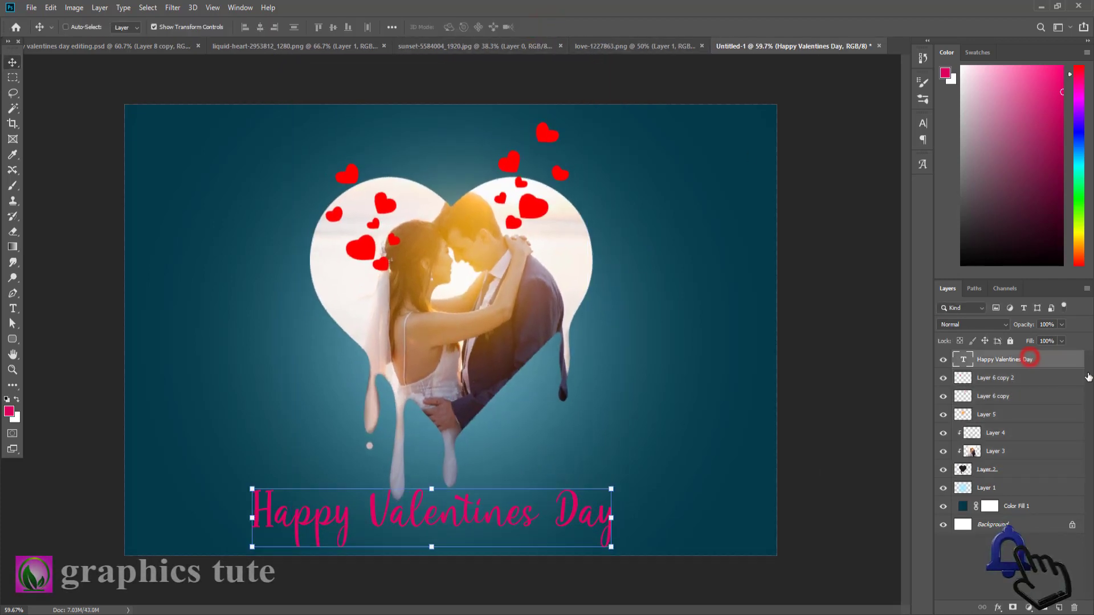
{"action": "double_click", "coordinate": [1081, 361]}
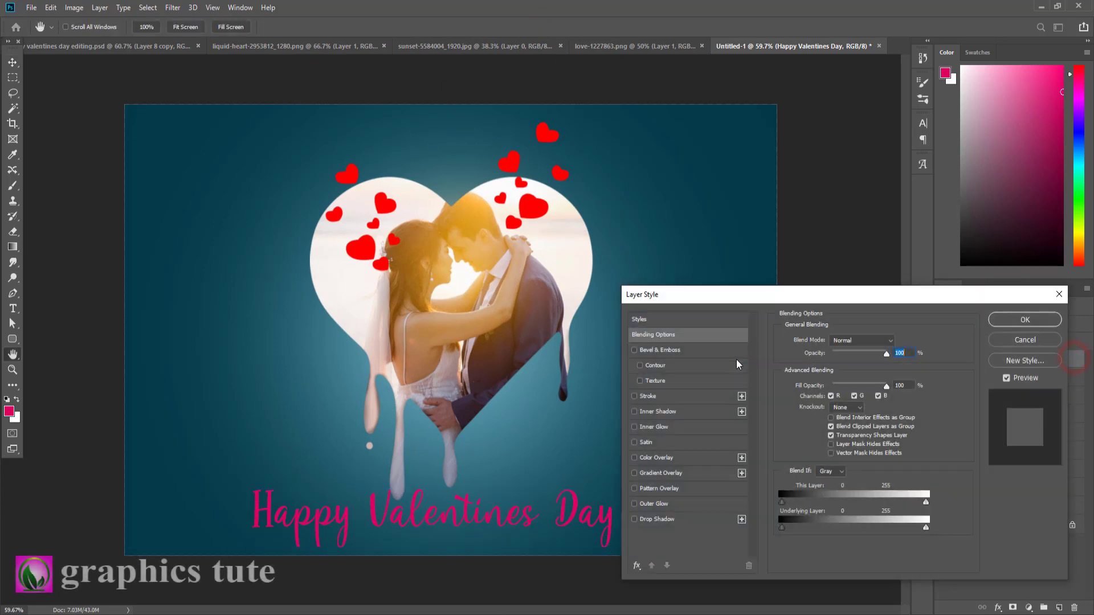
{"action": "left_click", "coordinate": [659, 398]}
{"action": "left_click", "coordinate": [671, 519]}
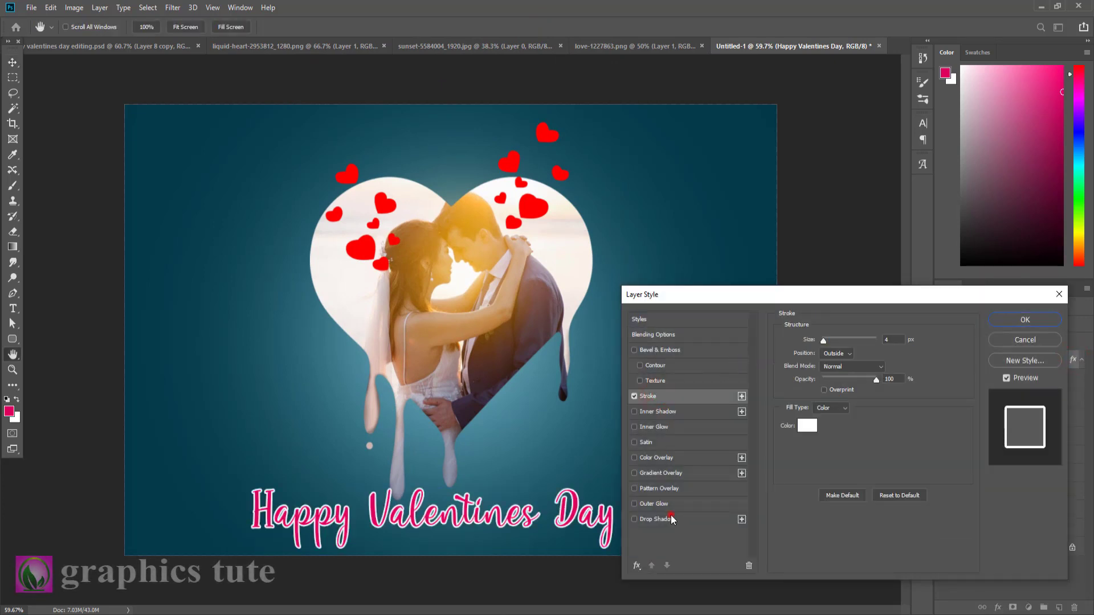
{"action": "left_click", "coordinate": [654, 396]}
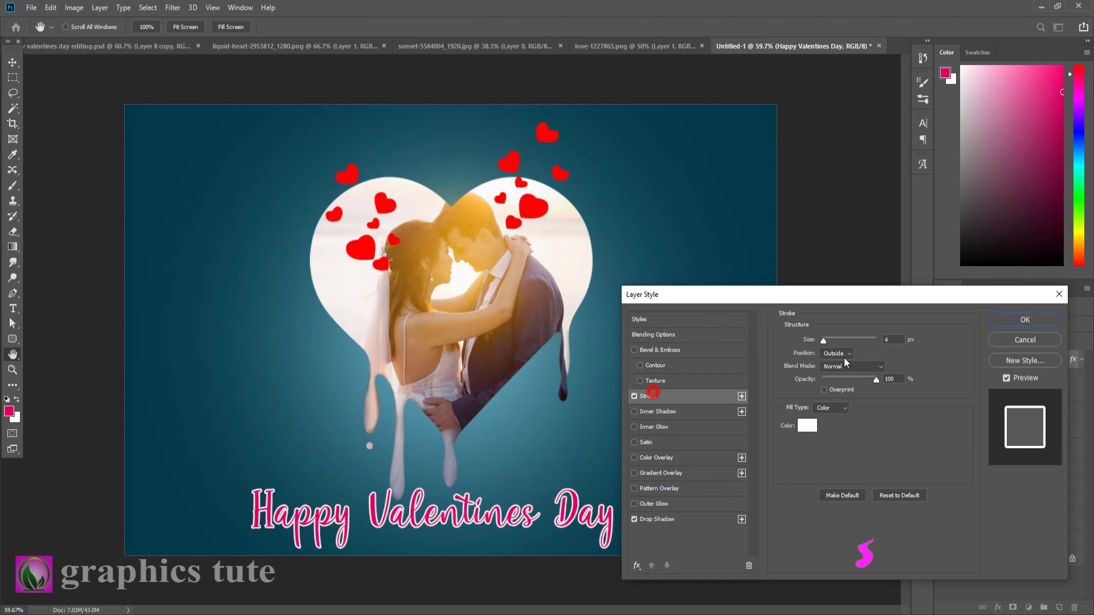
{"action": "left_click", "coordinate": [893, 340]}
{"action": "left_click", "coordinate": [1047, 323]}
{"action": "key", "text": "v"}
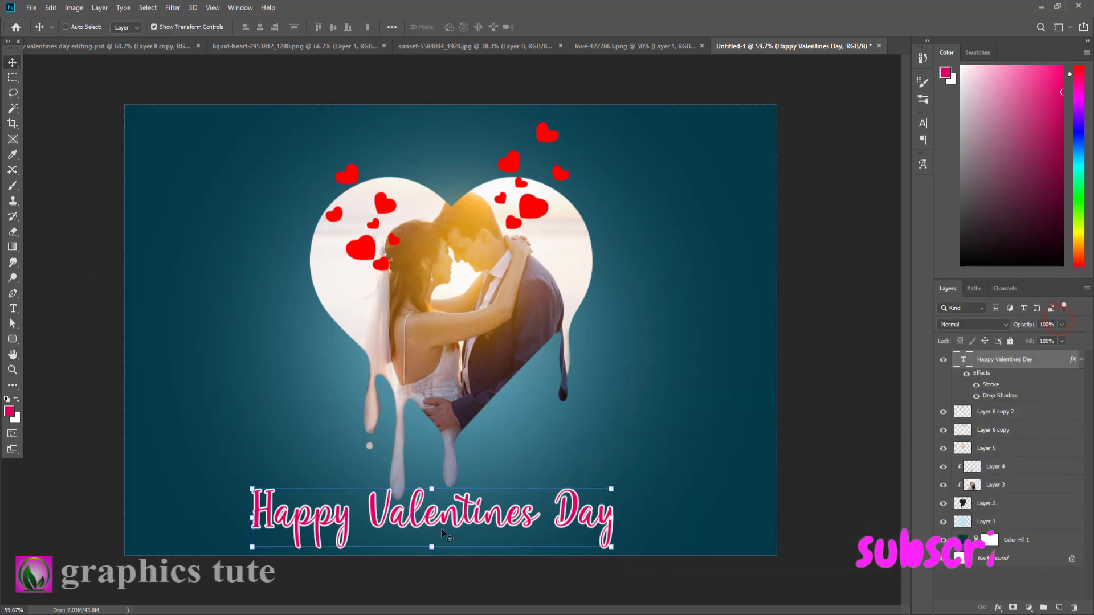
{"action": "left_click_drag", "start_coordinate": [522, 529], "coordinate": [523, 532]}
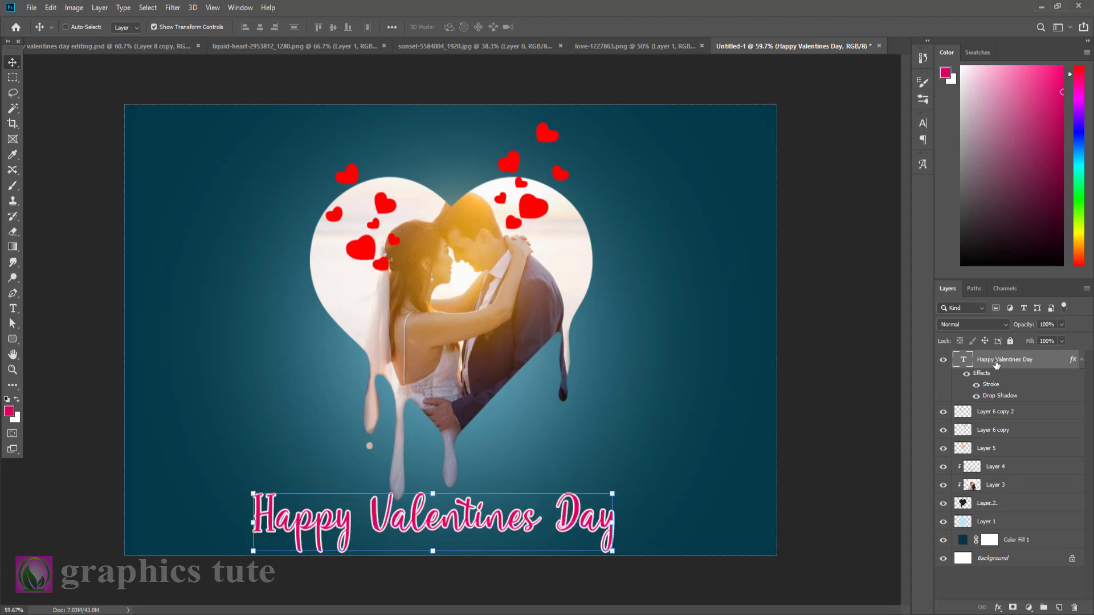
Duplicate the greeting text, place the copy directly beneath Layer 2 and clear the copy's layer style
{"action": "key", "text": "ctrl+j"}
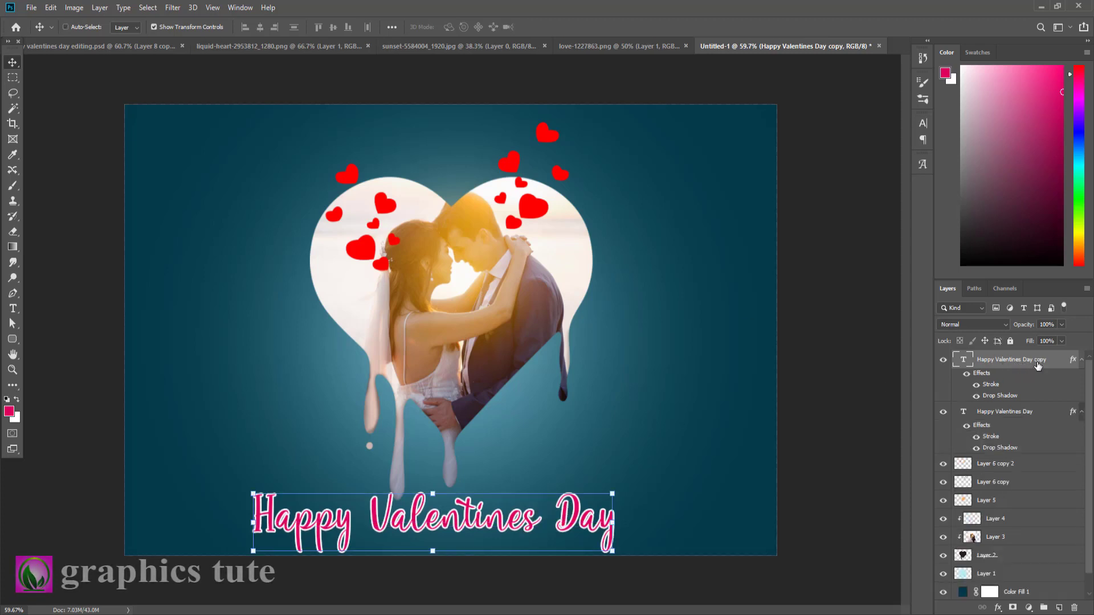
{"action": "left_click", "coordinate": [1049, 368]}
{"action": "left_click_drag", "start_coordinate": [1032, 563], "coordinate": [1032, 564]}
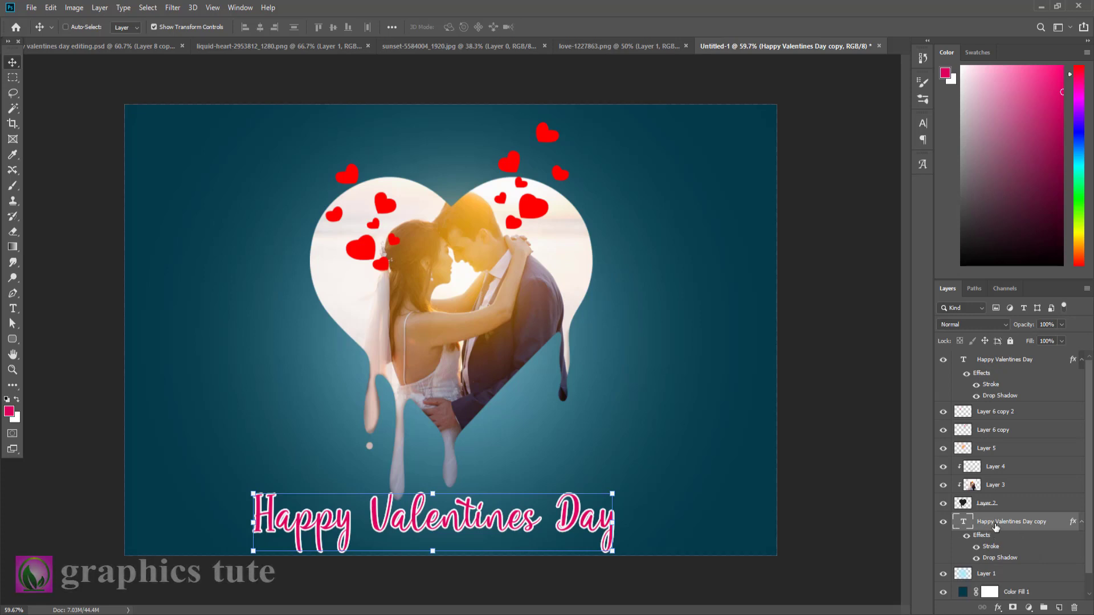
{"action": "right_click", "coordinate": [1075, 523]}
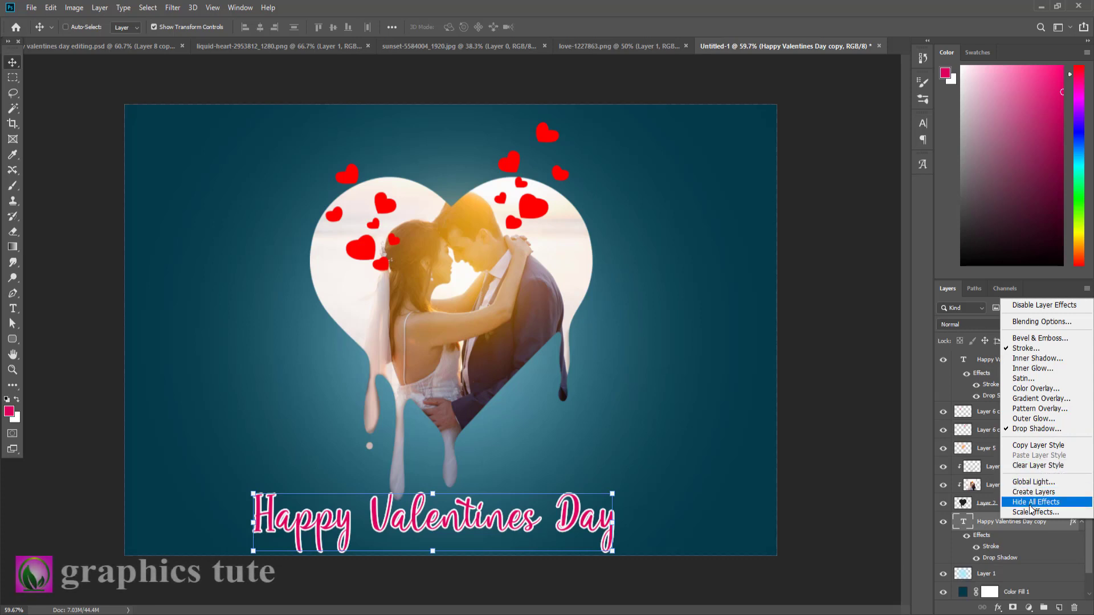
{"action": "left_click", "coordinate": [1036, 467]}
Move the greeting copy up across the heart's lower part and recolour its text to white, ffffff
{"action": "left_click_drag", "start_coordinate": [607, 524], "coordinate": [574, 413]}
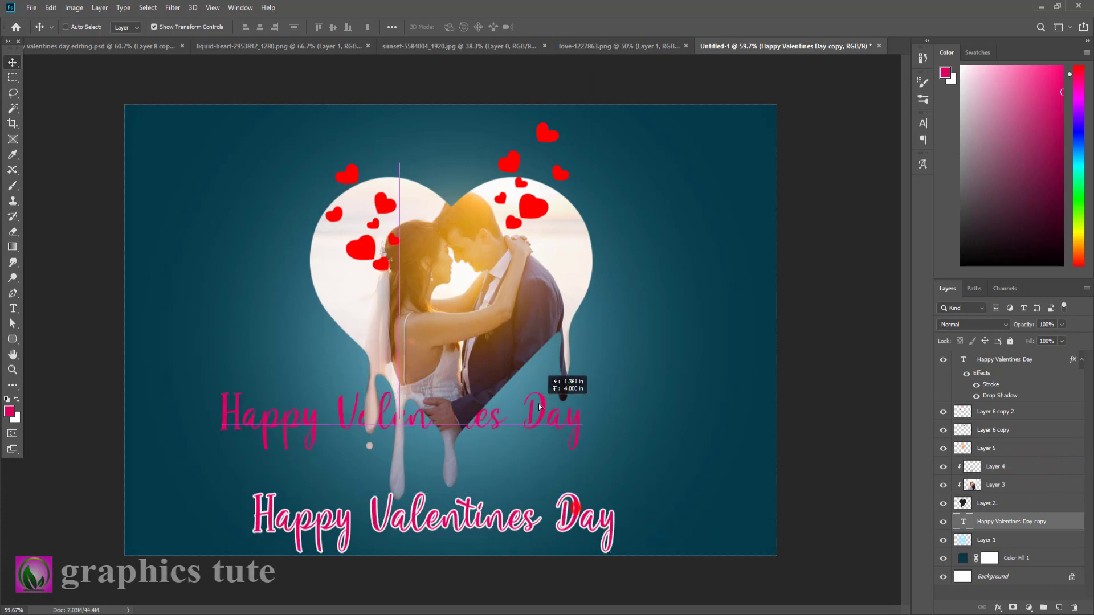
{"action": "double_click", "coordinate": [964, 523]}
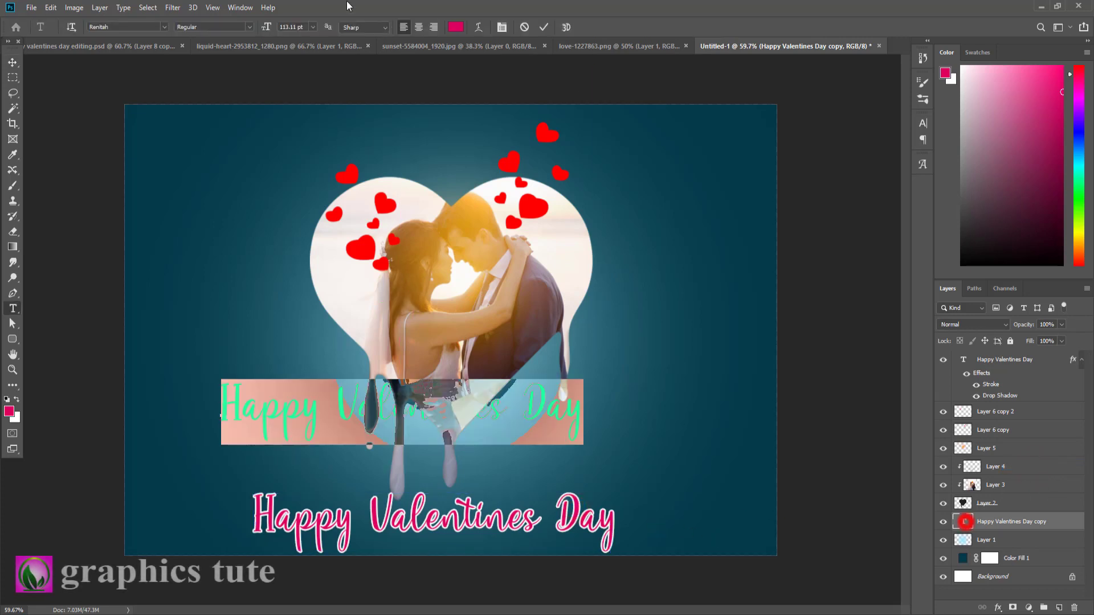
{"action": "left_click", "coordinate": [455, 27]}
{"action": "left_click", "coordinate": [607, 384]}
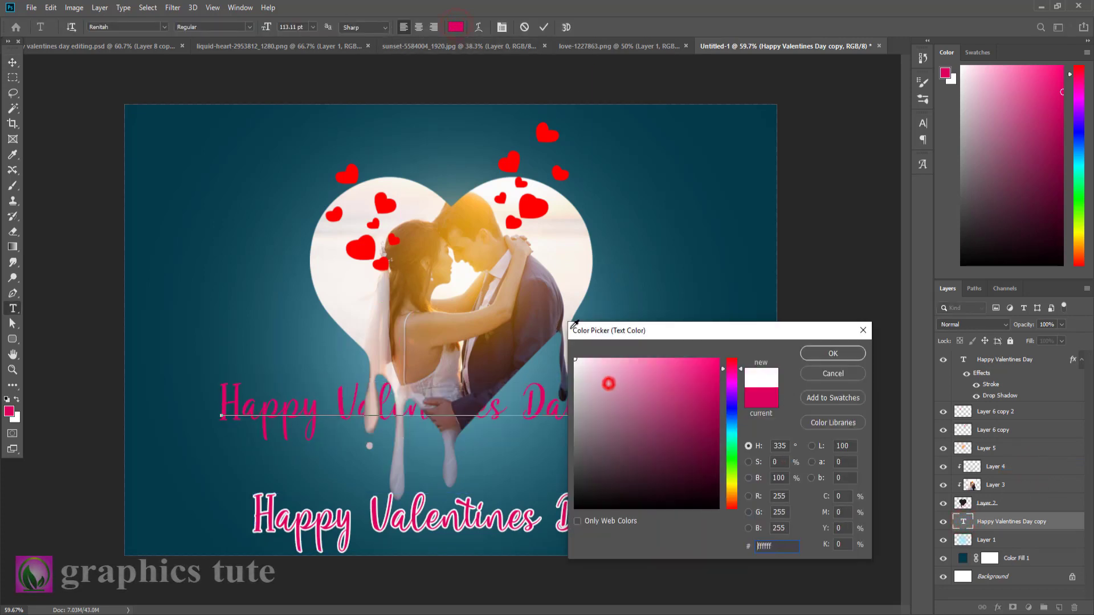
{"action": "left_click", "coordinate": [833, 354]}
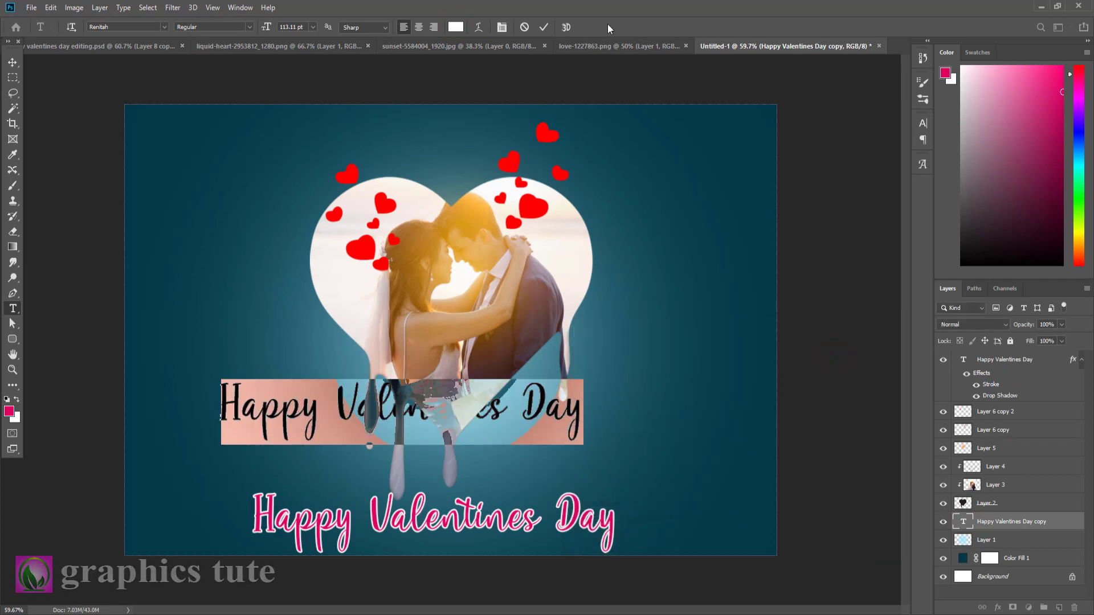
{"action": "left_click", "coordinate": [544, 28]}
Shrink the white text copy, tilt it by -22.33° and place it in the upper-left corner of the canvas
{"action": "left_click", "coordinate": [15, 69]}
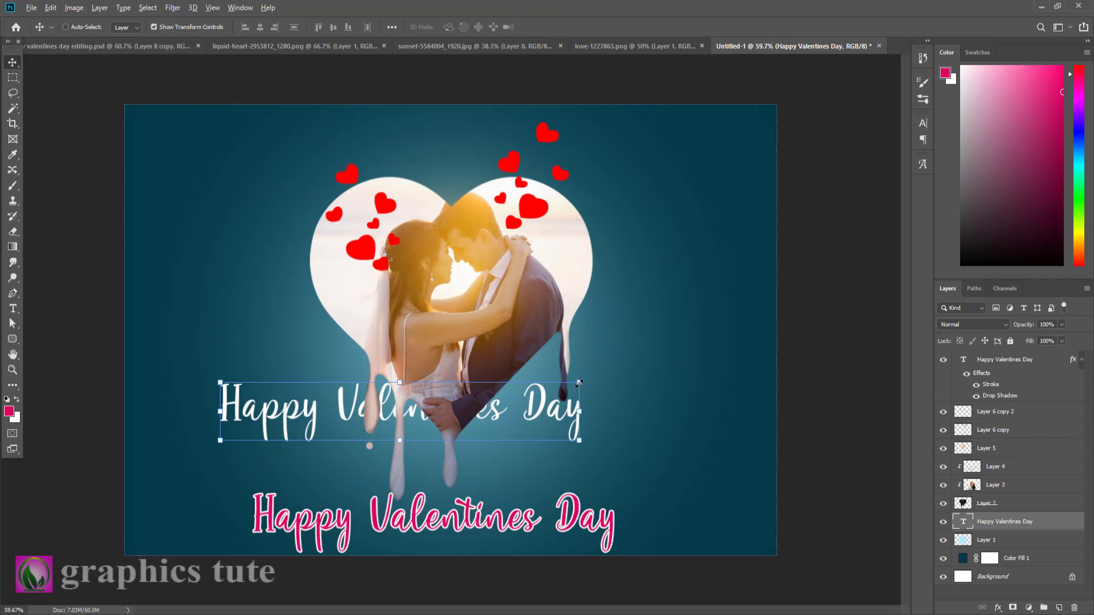
{"action": "left_click_drag", "start_coordinate": [579, 383], "coordinate": [546, 395]}
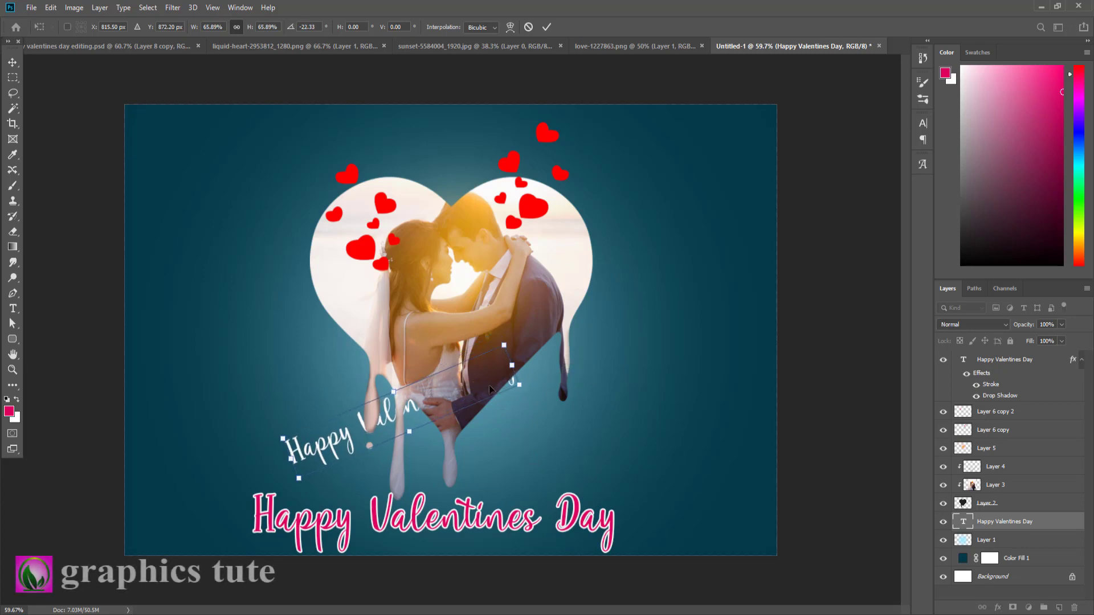
{"action": "left_click_drag", "start_coordinate": [472, 386], "coordinate": [297, 161]}
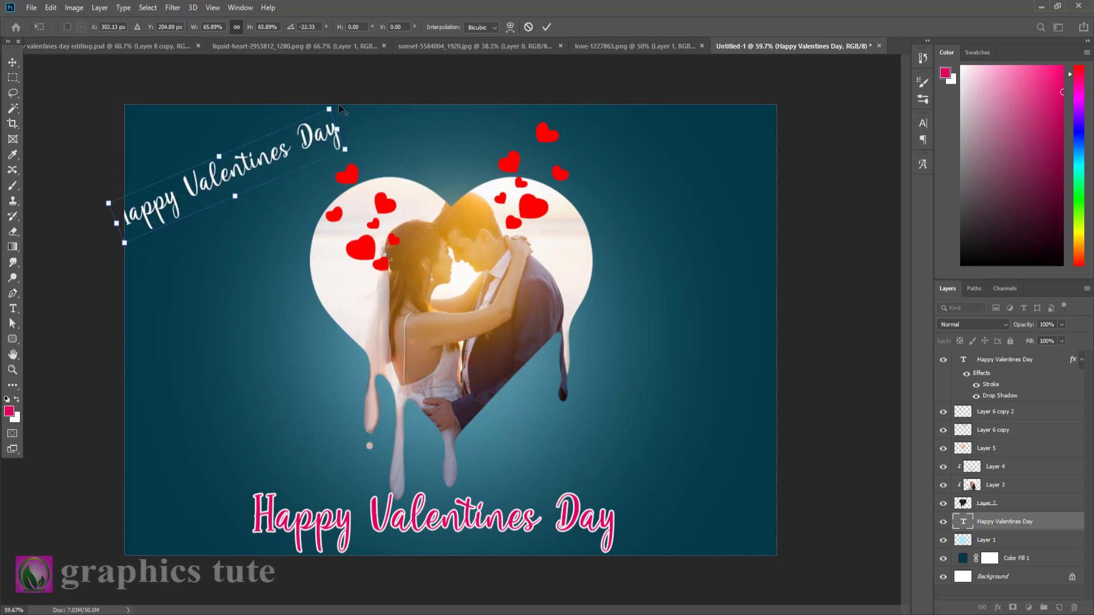
{"action": "left_click_drag", "start_coordinate": [332, 109], "coordinate": [264, 473]}
{"action": "left_click", "coordinate": [548, 26]}
Make nine duplicates of the tilted white text and scatter them across the teal background around and behind the heart
{"action": "left_click_drag", "start_coordinate": [263, 473], "coordinate": [679, 497]}
{"action": "left_click_drag", "start_coordinate": [686, 477], "coordinate": [566, 449]}
Group the ten tilted white text layers and lower the group's opacity to 14%, comparing with the finished valentines day editing.psd
{"action": "scroll", "coordinate": [1021, 502], "scroll_direction": "down", "scroll_amount": 3}
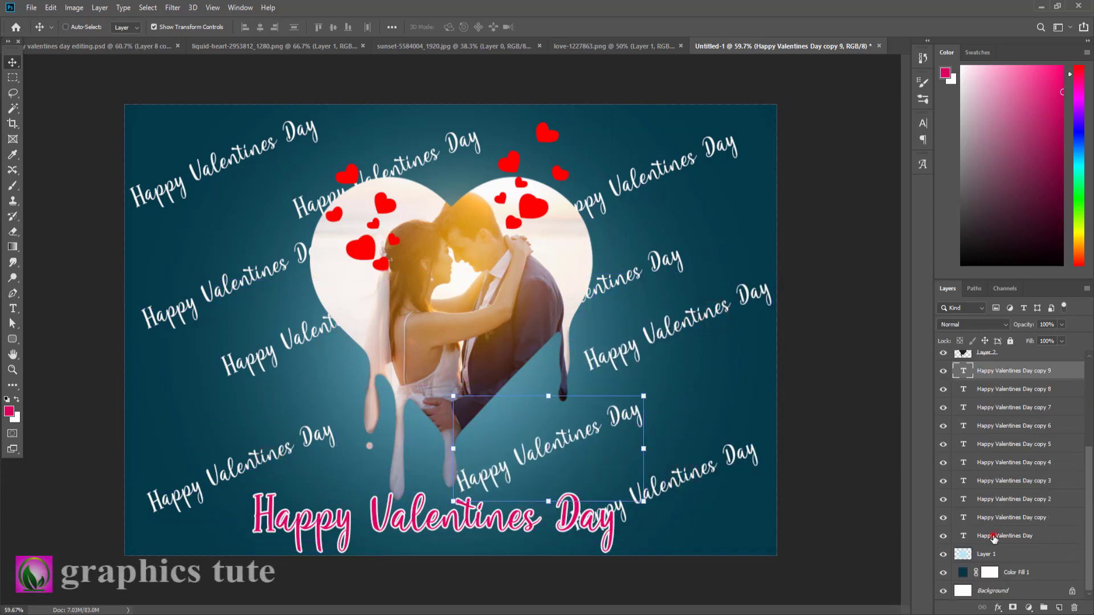
{"action": "left_click", "coordinate": [994, 536], "text": "shift"}
{"action": "key", "text": "ctrl+g"}
{"action": "left_click_drag", "start_coordinate": [1027, 324], "coordinate": [994, 328]}
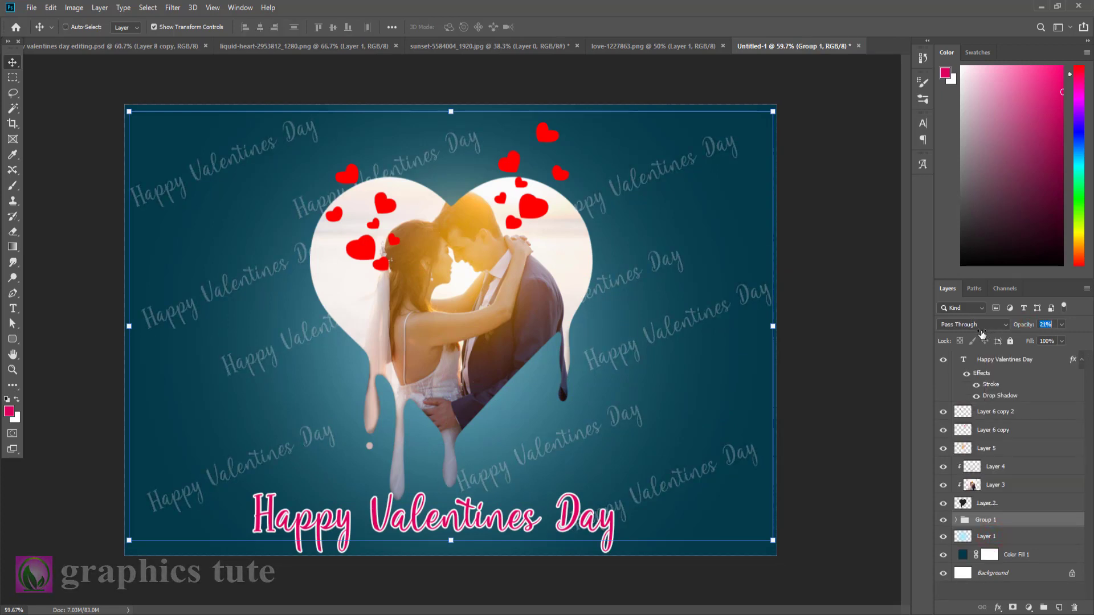
{"action": "left_click", "coordinate": [944, 521]}
{"action": "left_click", "coordinate": [945, 521]}
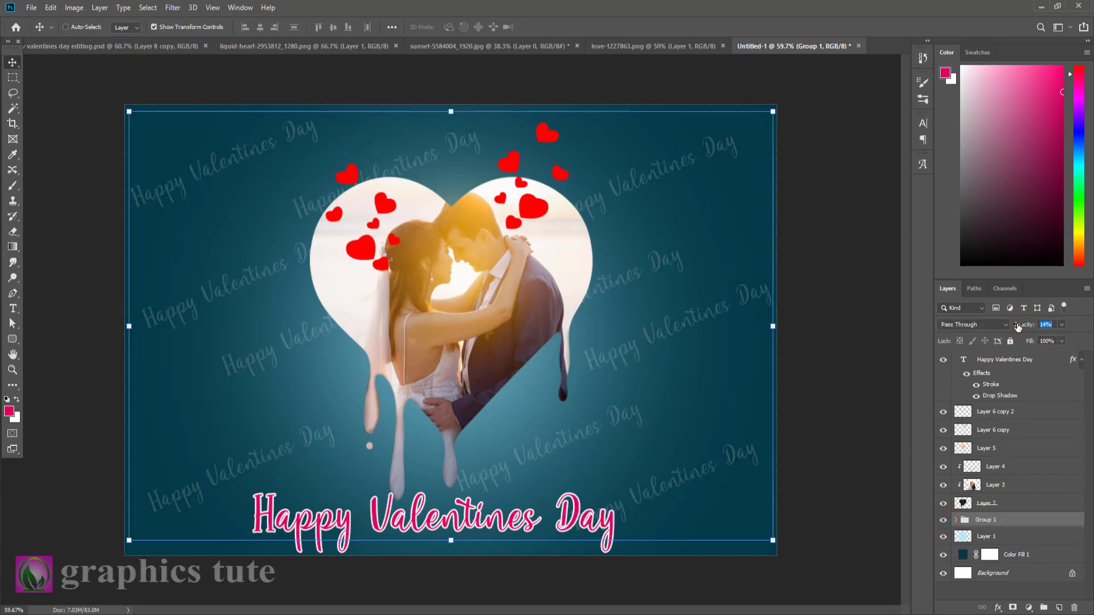
{"action": "left_click", "coordinate": [119, 47]}
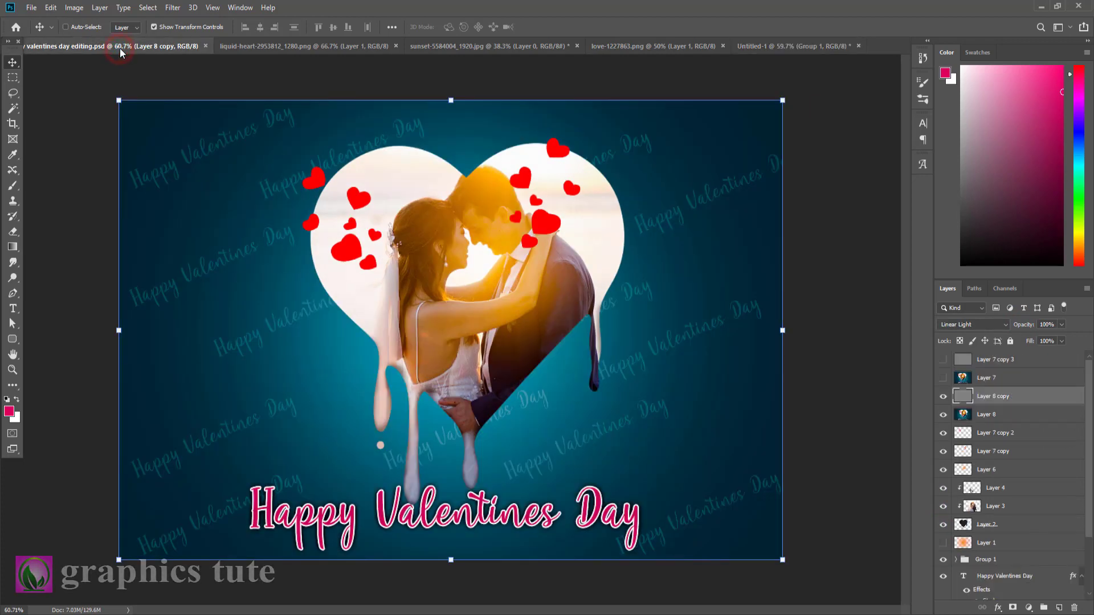
{"action": "left_click", "coordinate": [766, 47]}
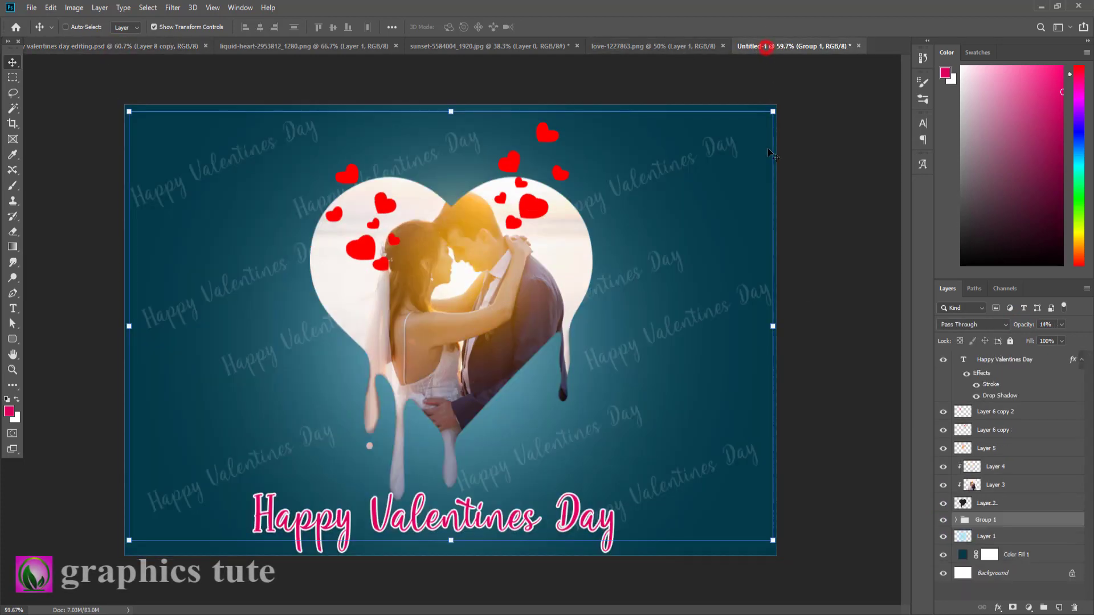
Add a new layer above the greeting text and stamp all visible layers onto it
{"action": "left_click", "coordinate": [1016, 359]}
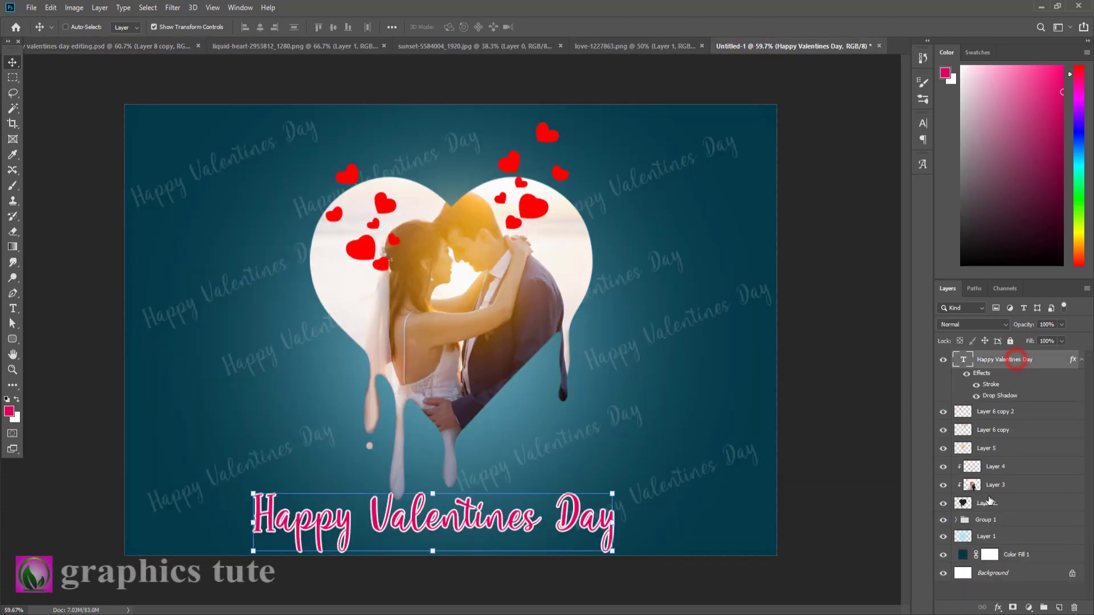
{"action": "left_click", "coordinate": [1059, 607]}
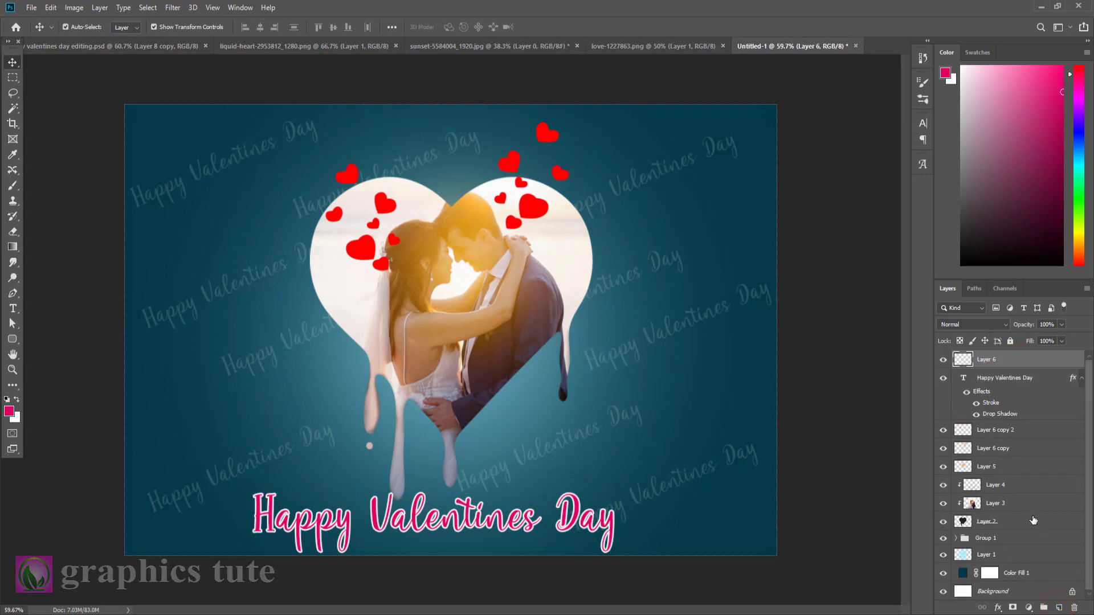
{"action": "key", "text": "ctrl+shift+alt+e"}
Adjust the stamped layer's tones with the Camera Raw filter: Contrast +10, Highlights -13, Shadows -28, Whites +21 and Blacks -11
{"action": "left_click", "coordinate": [172, 7]}
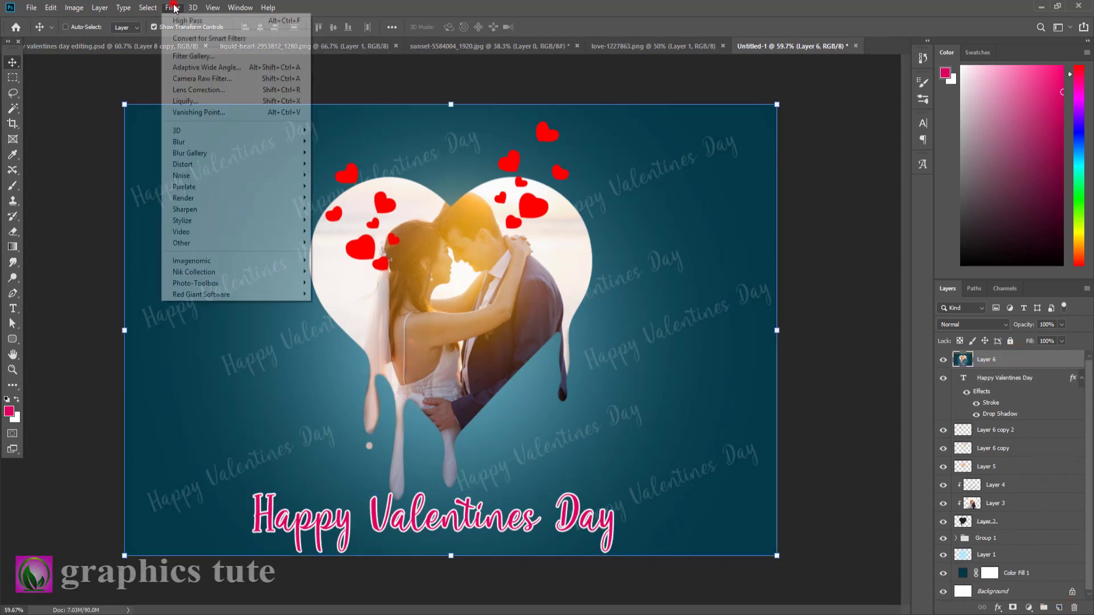
{"action": "left_click", "coordinate": [207, 79]}
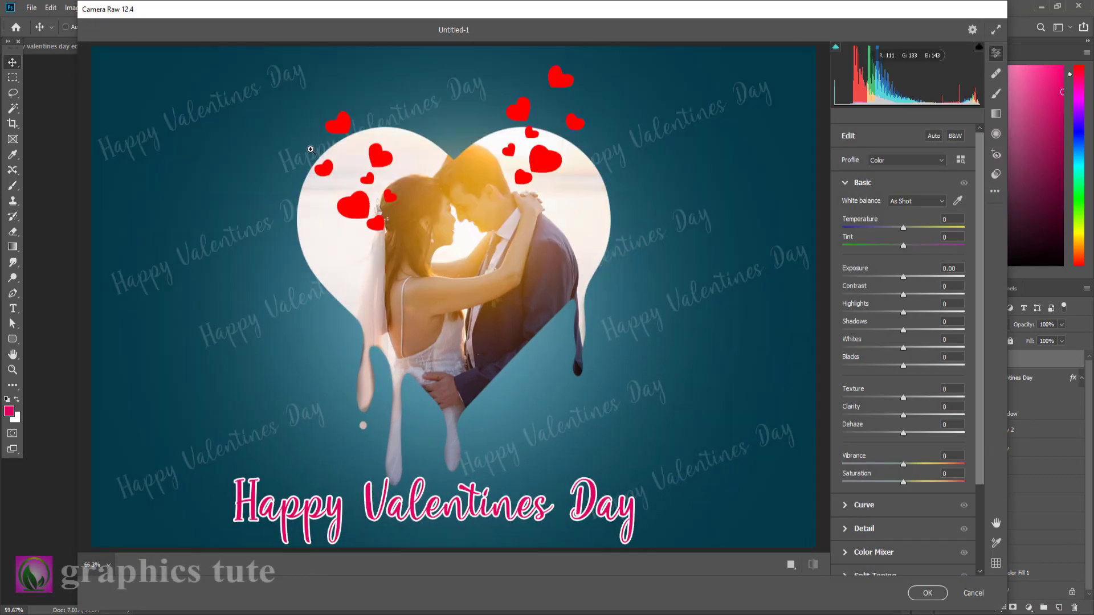
{"action": "left_click_drag", "start_coordinate": [905, 296], "coordinate": [896, 368]}
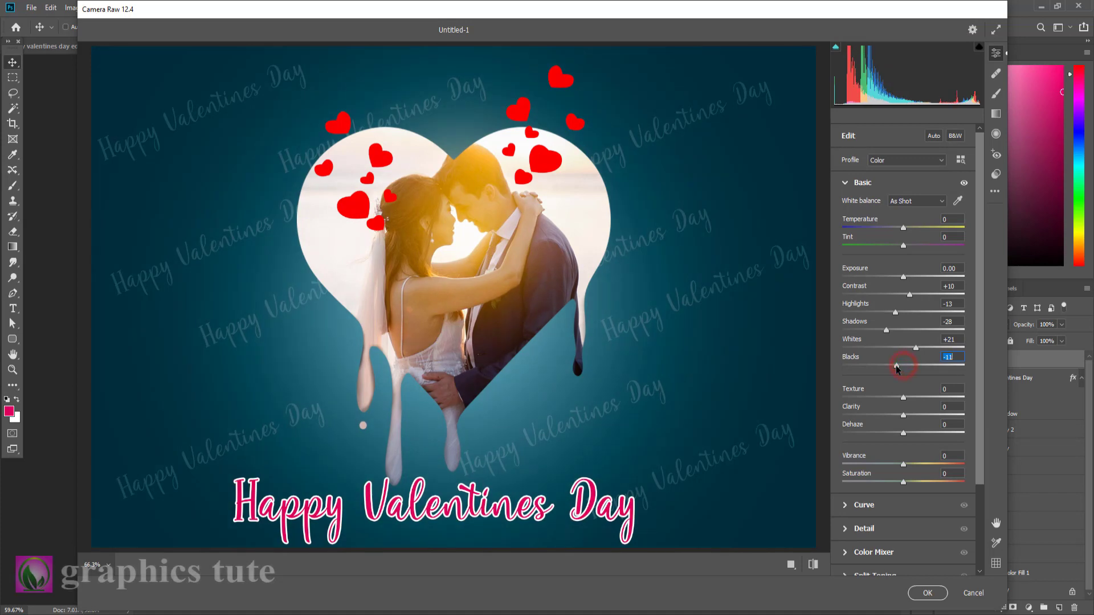
Set Texture +9, Clarity +21, Dehaze +14, Vibrance +8 and Saturation +8, apply the grading and compare the image with and without it
{"action": "left_click", "coordinate": [909, 397]}
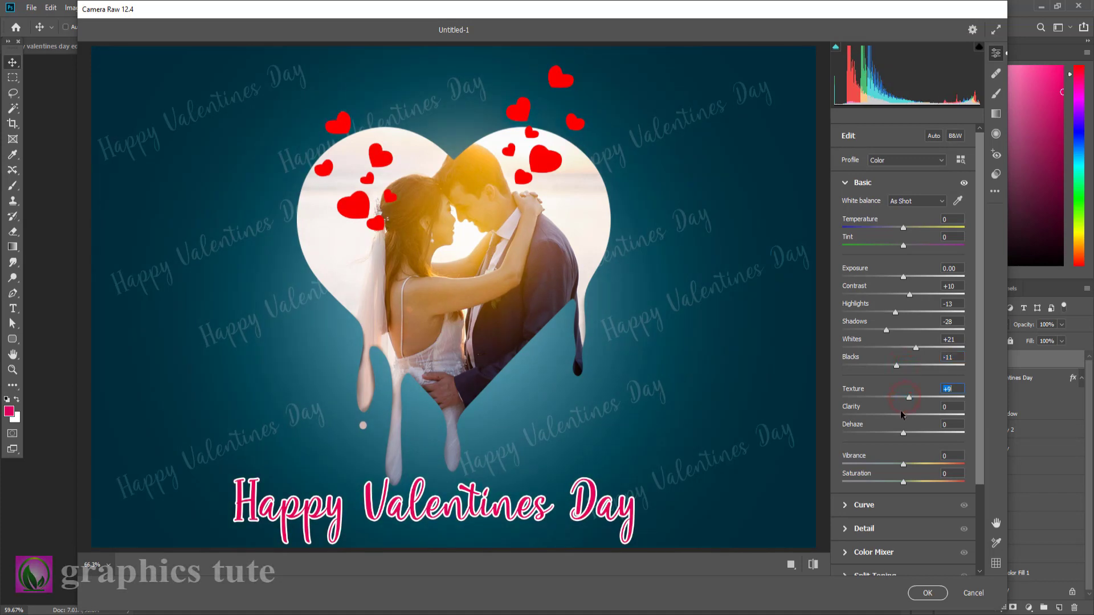
{"action": "left_click_drag", "start_coordinate": [907, 415], "coordinate": [911, 484]}
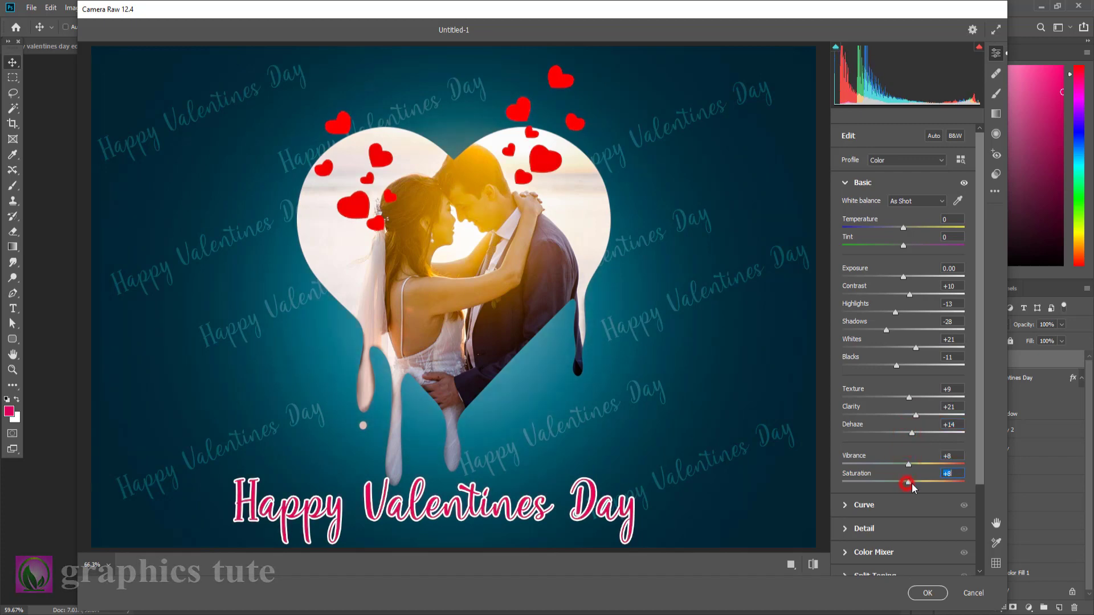
{"action": "left_click", "coordinate": [928, 593]}
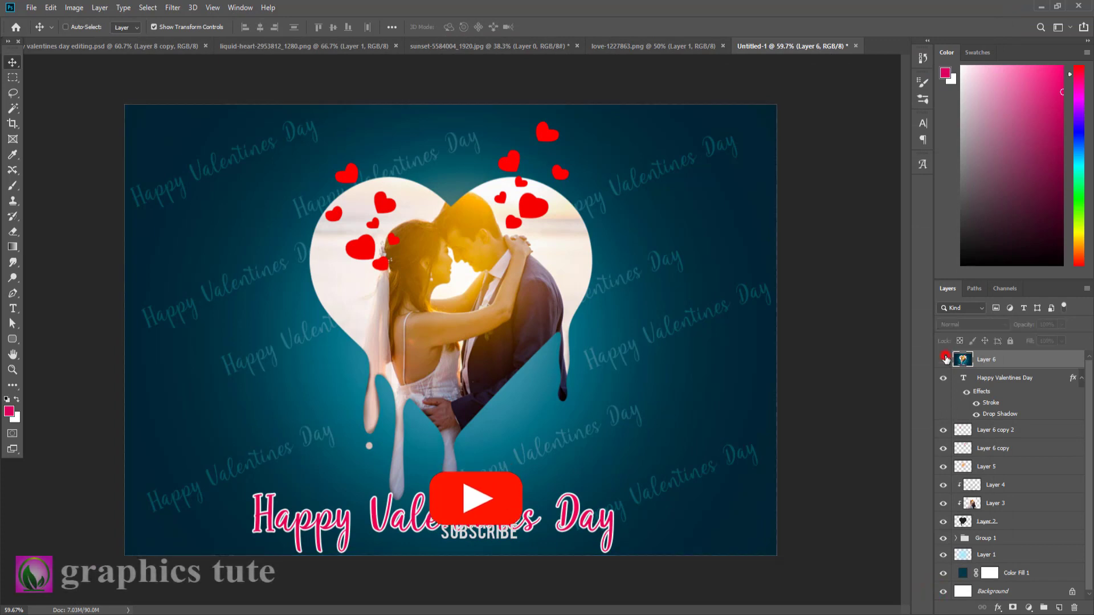
{"action": "left_click", "coordinate": [944, 358]}
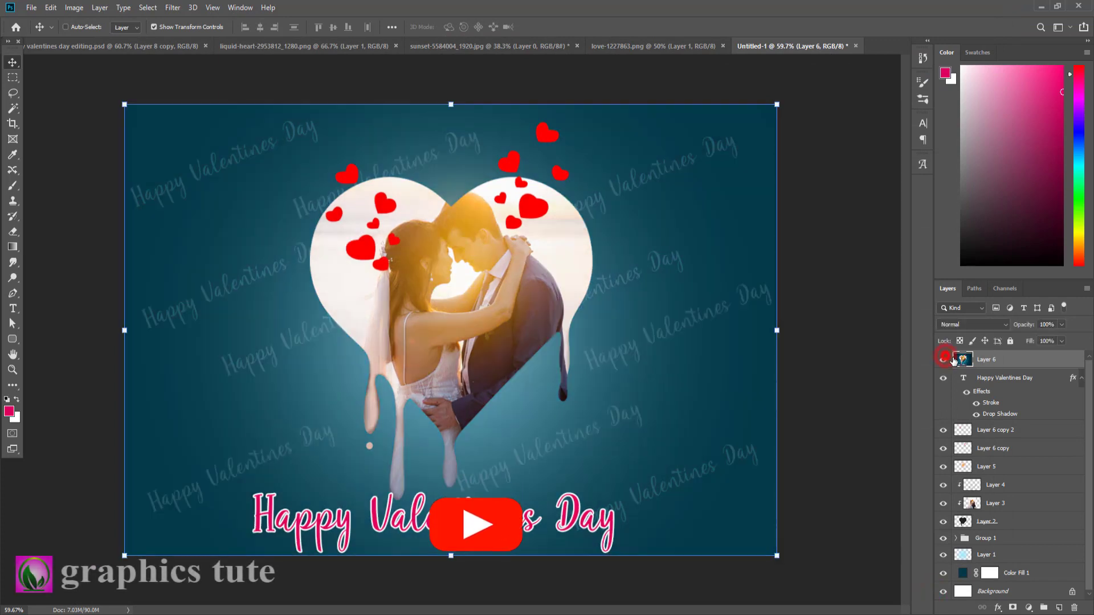
Duplicate the graded layer and set the copy's blend mode to Linear Light
{"action": "key", "text": "ctrl+j"}
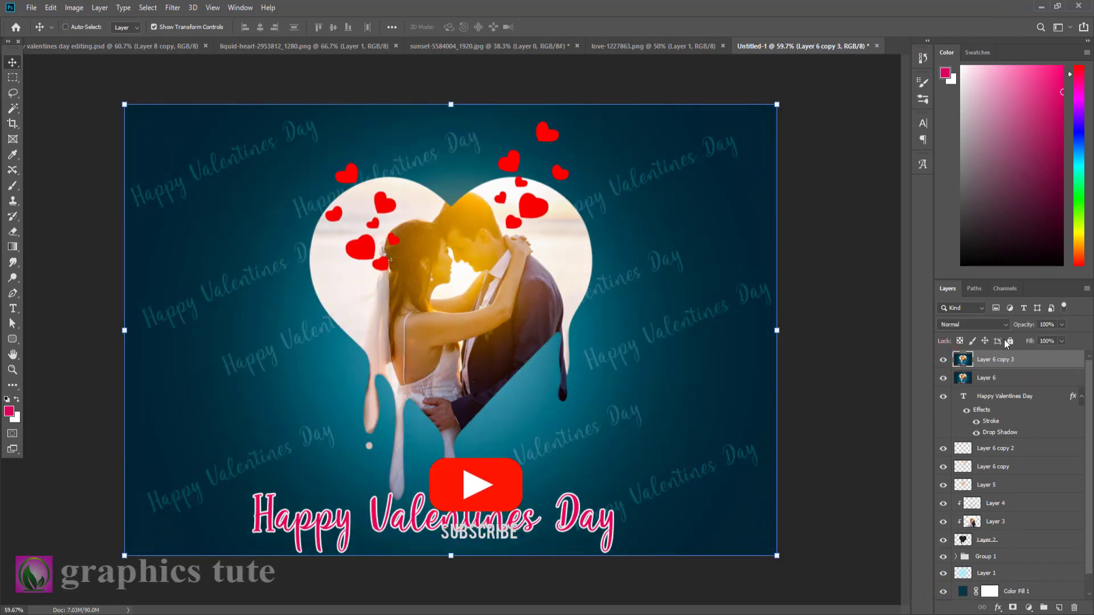
{"action": "left_click", "coordinate": [974, 324]}
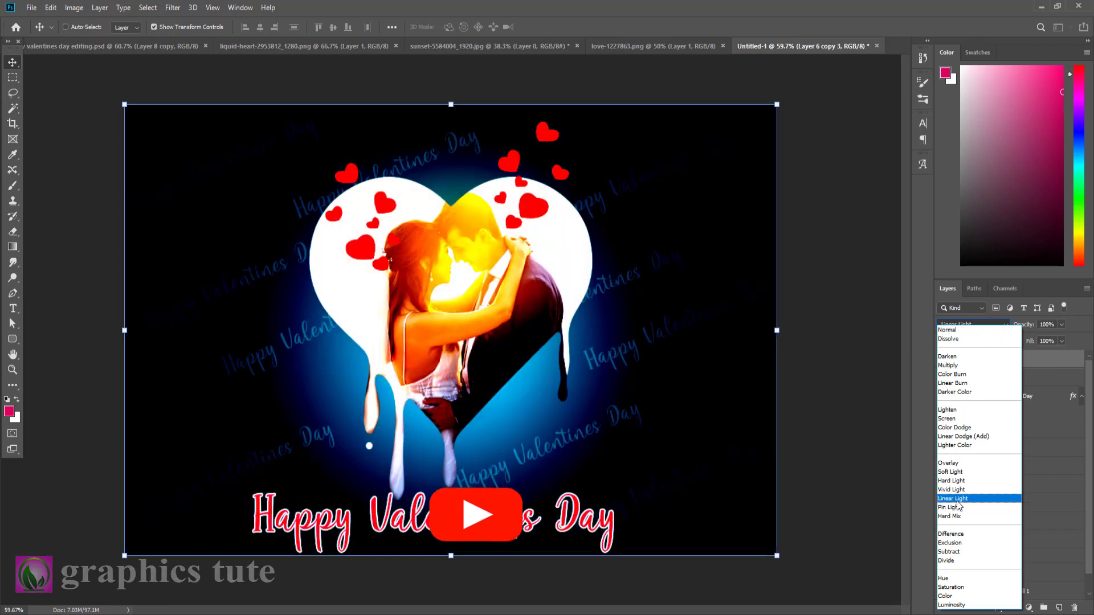
{"action": "left_click", "coordinate": [958, 499]}
Sharpen the image with a High Pass filter of 0.6 pixels radius on the Linear Light copy, and compare the result with and without it
{"action": "left_click", "coordinate": [173, 7]}
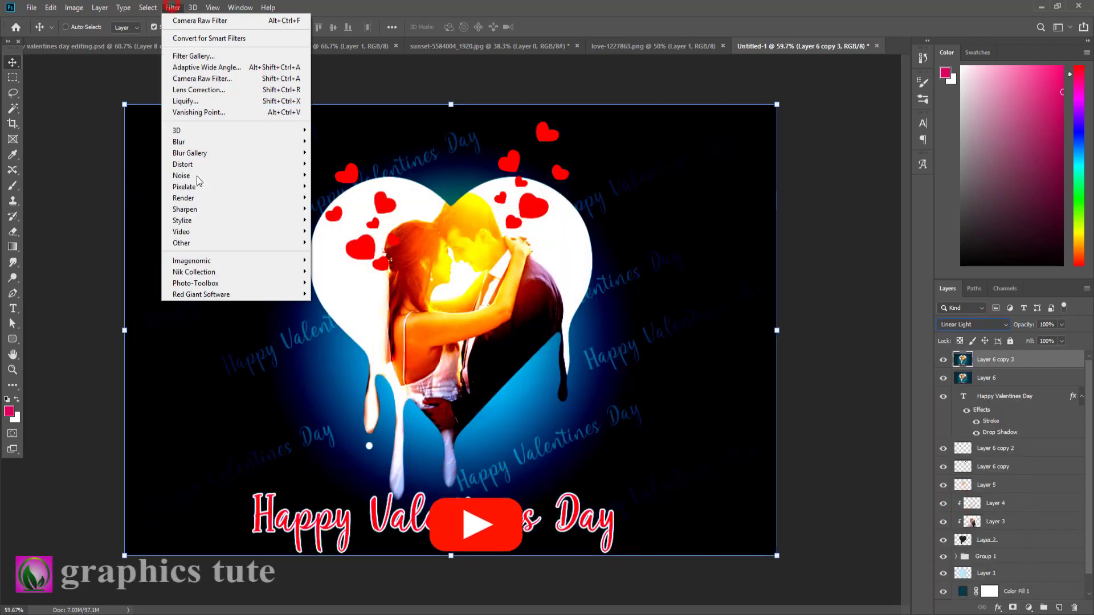
{"action": "mouse_move", "coordinate": [239, 243]}
{"action": "left_click", "coordinate": [334, 256]}
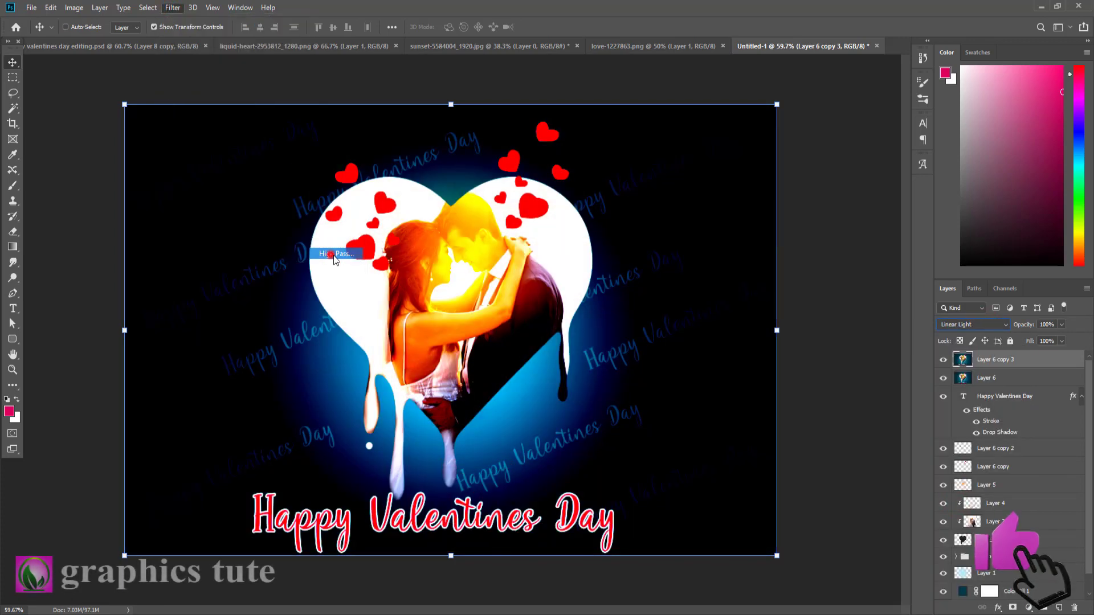
{"action": "left_click_drag", "start_coordinate": [542, 127], "coordinate": [721, 131]}
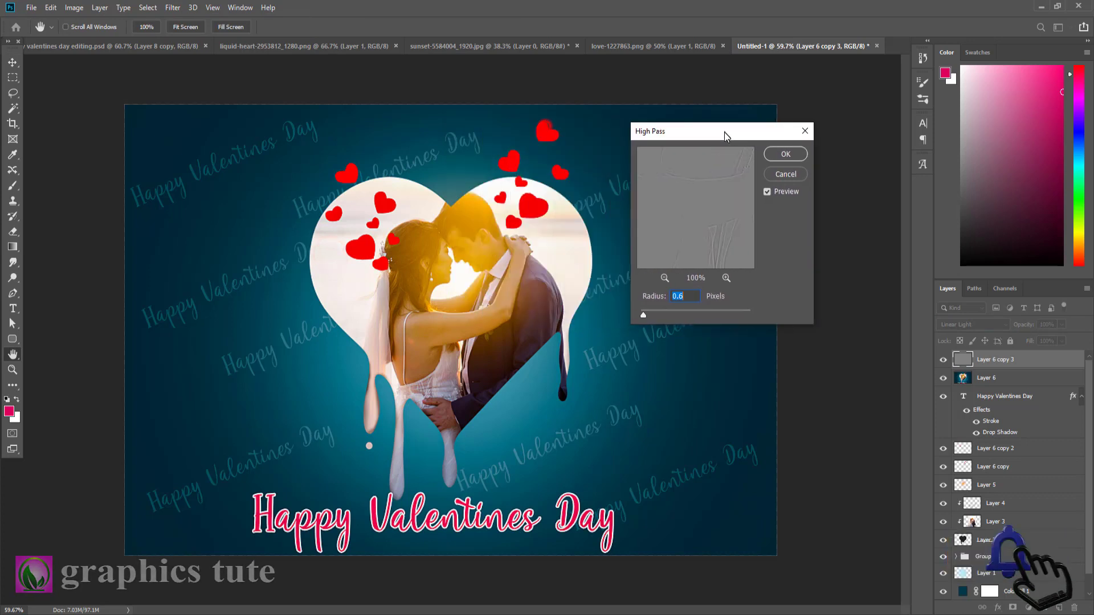
{"action": "left_click", "coordinate": [786, 155]}
{"action": "key", "text": "v"}
{"action": "left_click", "coordinate": [943, 361]}
{"action": "left_click", "coordinate": [943, 360]}
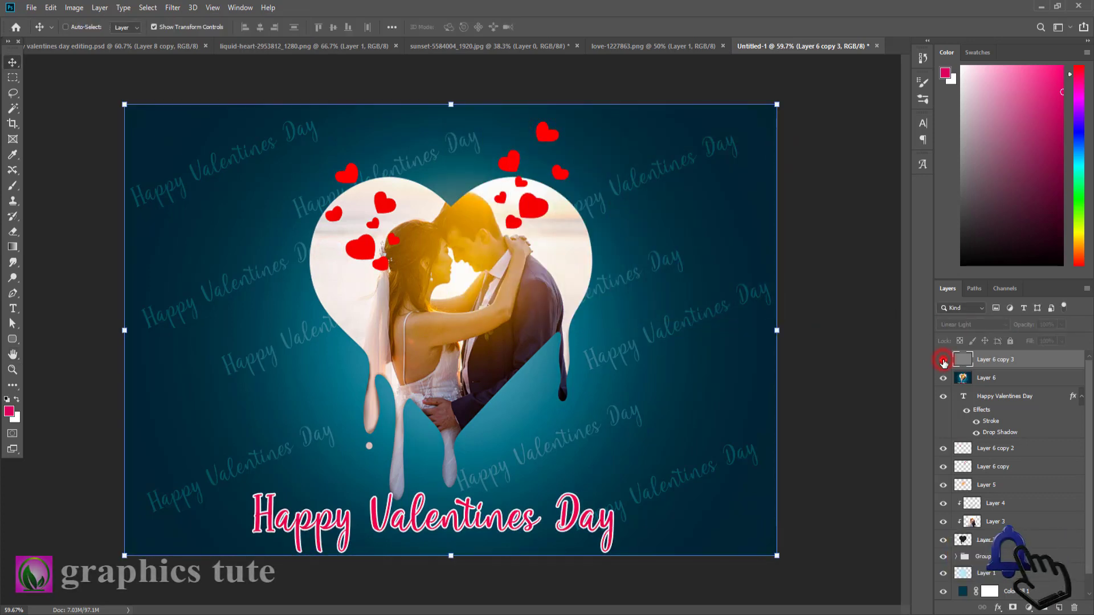
{"action": "left_click", "coordinate": [943, 361]}
{"action": "left_click", "coordinate": [943, 361]}
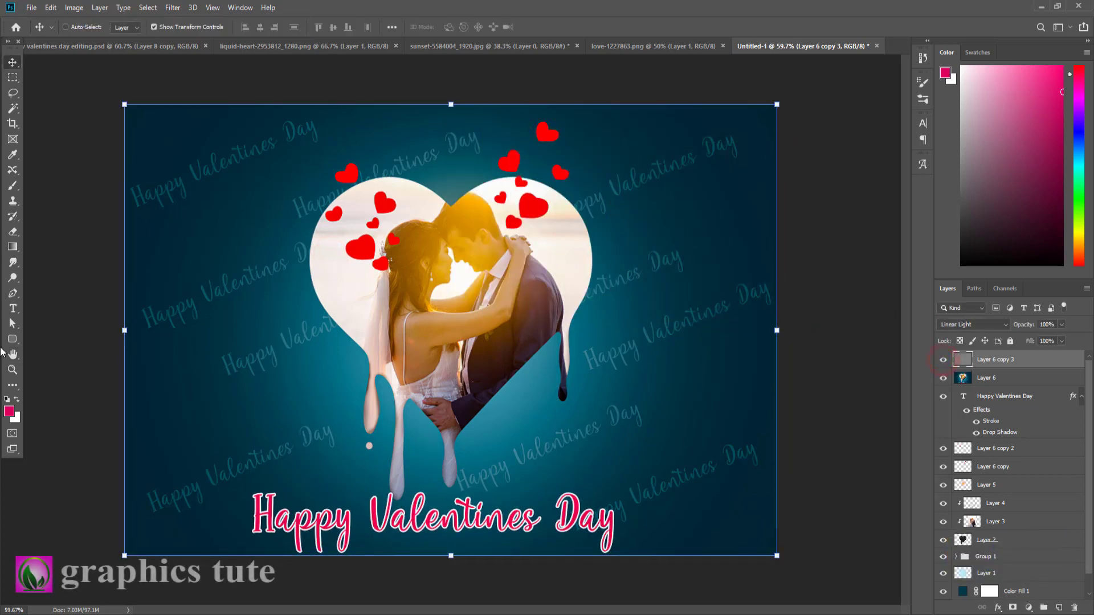
{"action": "left_click", "coordinate": [12, 370]}
{"action": "left_click_drag", "start_coordinate": [453, 287], "coordinate": [447, 278]}
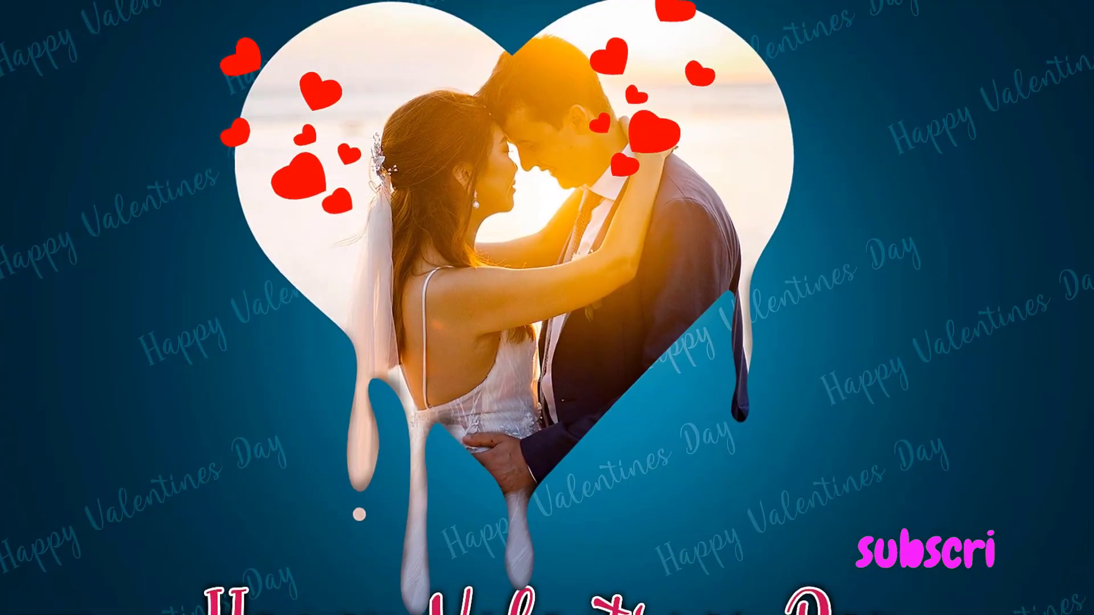